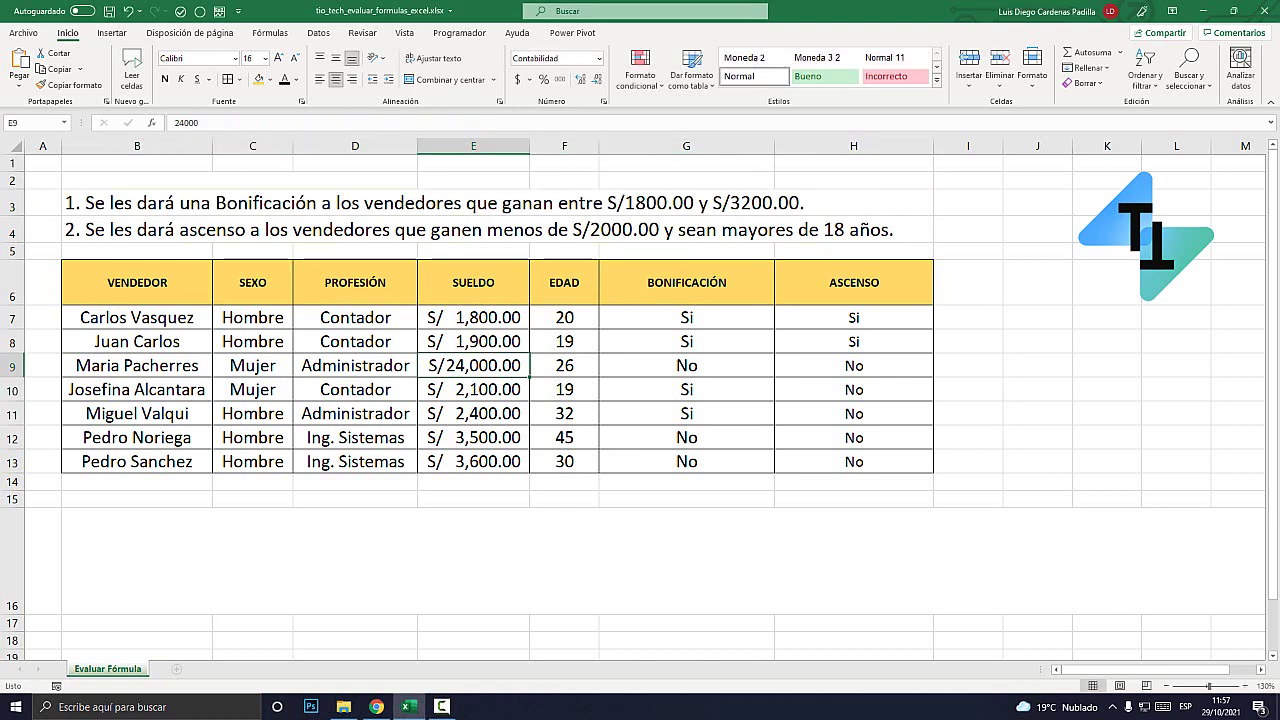
Select the salary table area and merged cell B16, then show the Fórmulas tools.
click(473, 389)
mouse_move(137, 202)
mouse_down()
mouse_move(853, 437)
mouse_move(853, 461)
mouse_up()
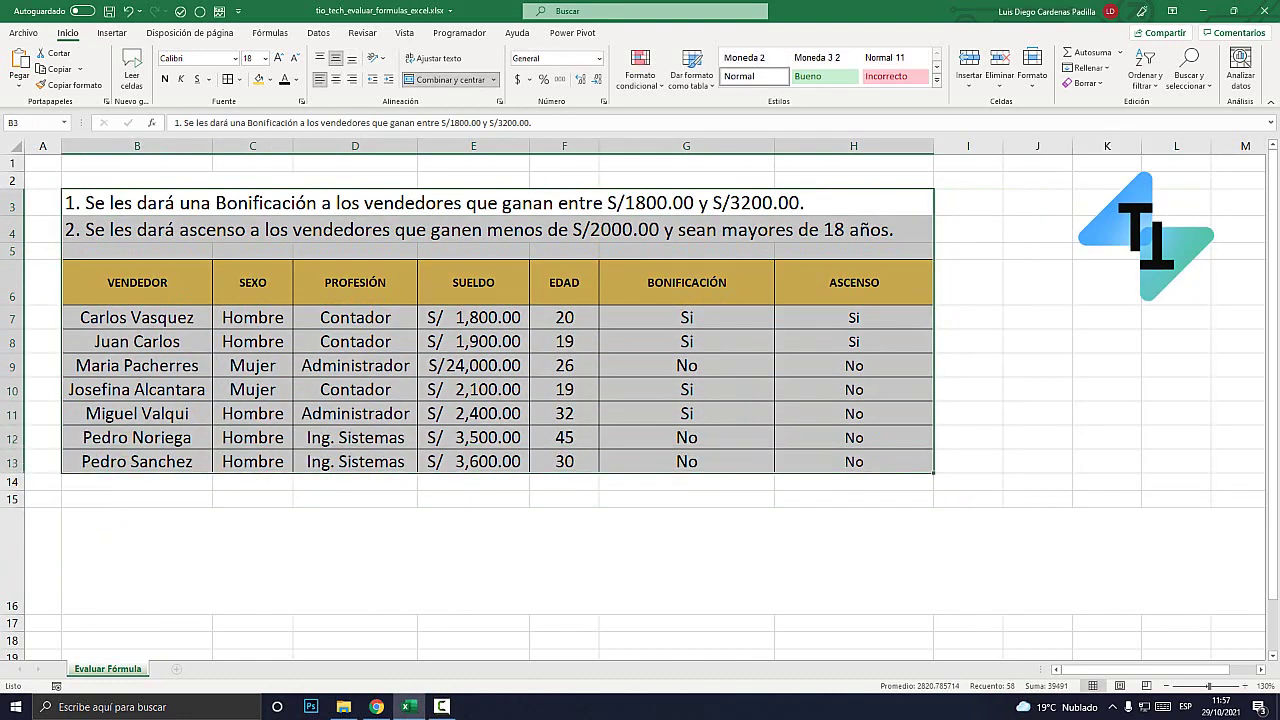
click(400, 560)
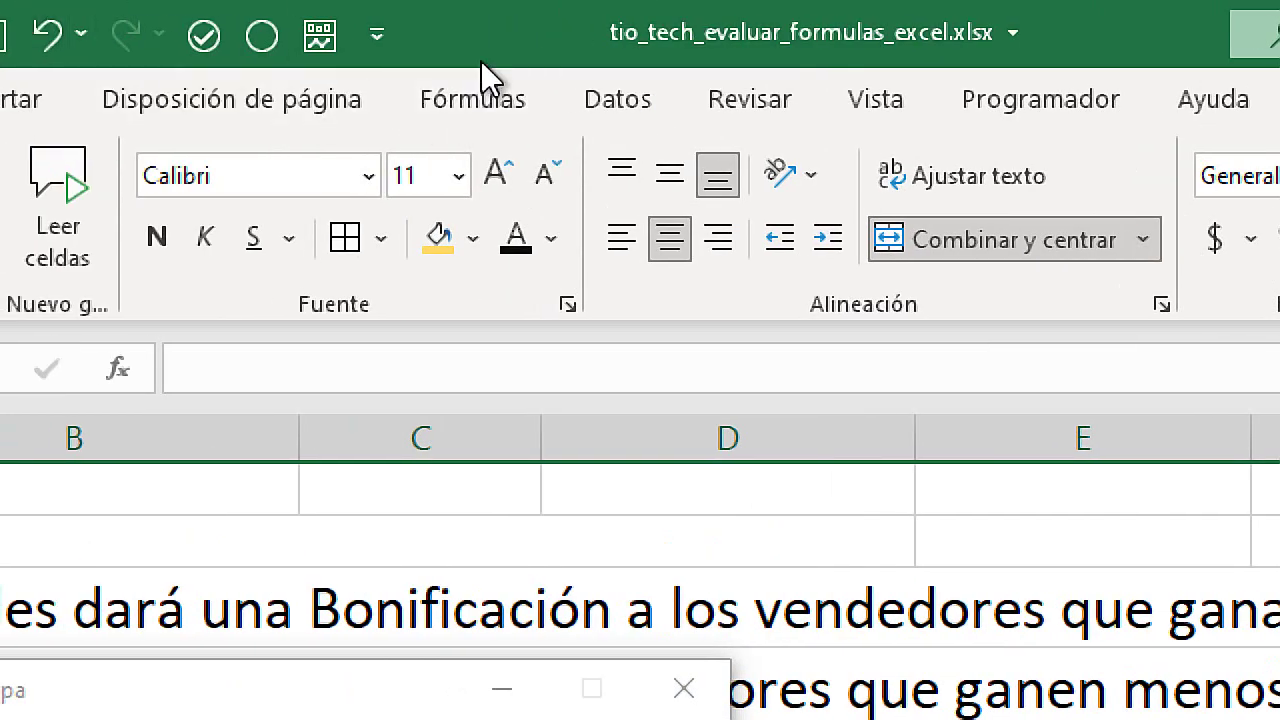
click(487, 100)
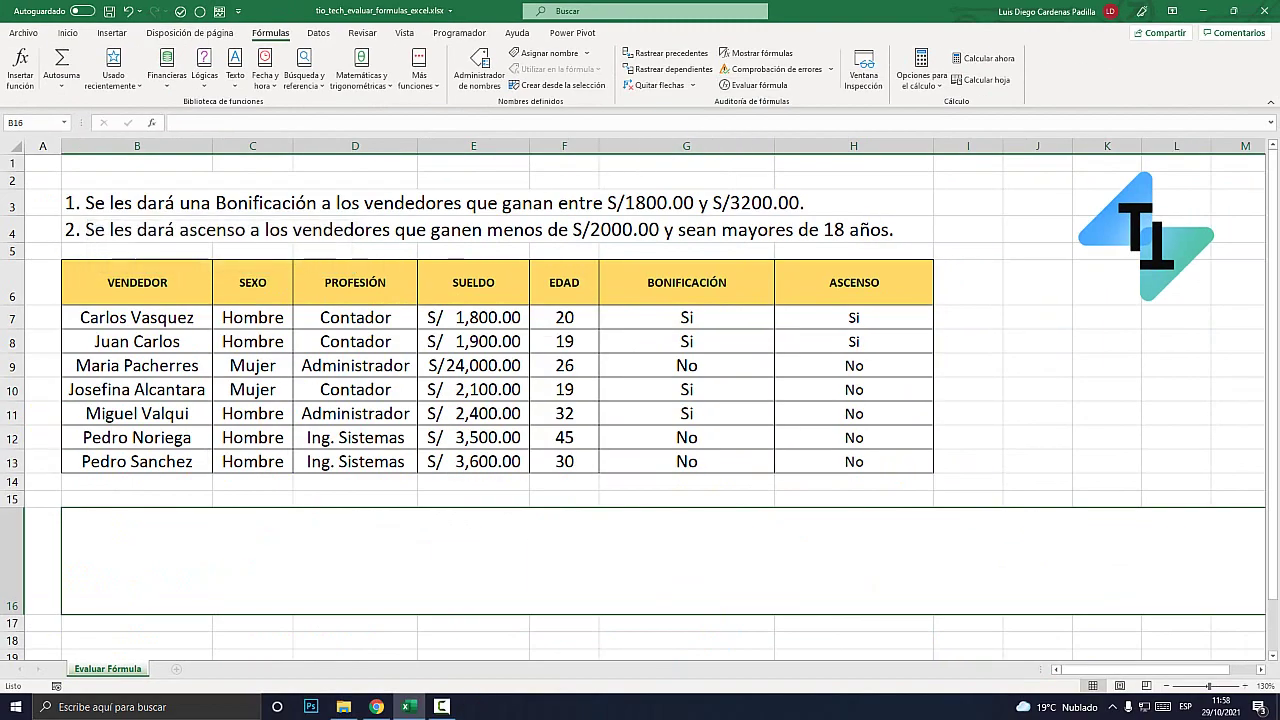
Give the row 3 bonus-rule sentence in B3 a light blue fill.
click(686, 461)
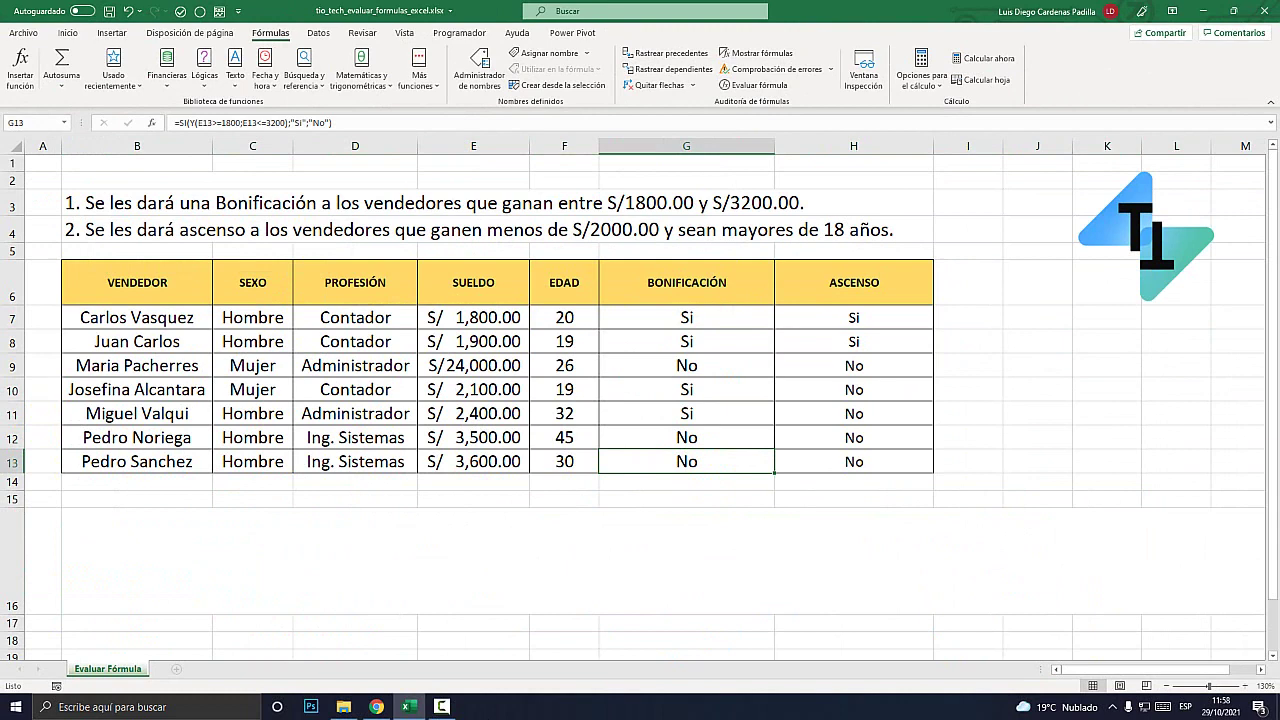
click(400, 203)
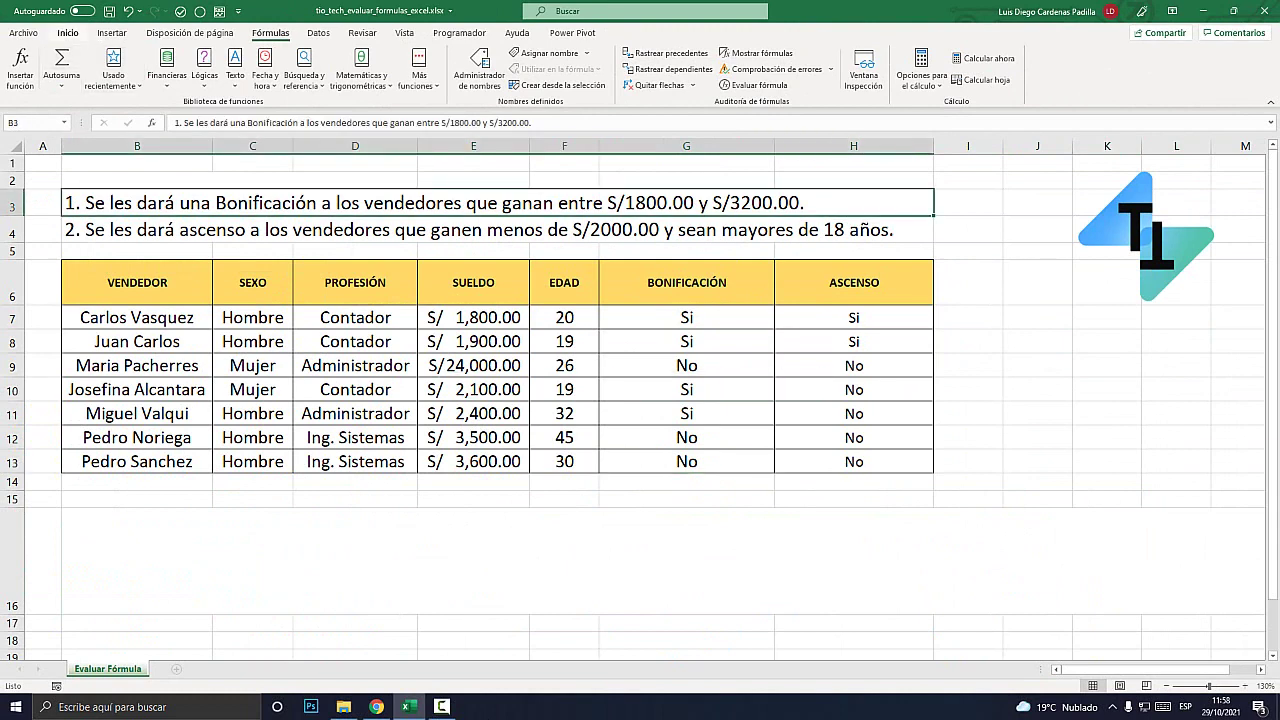
click(67, 32)
click(269, 79)
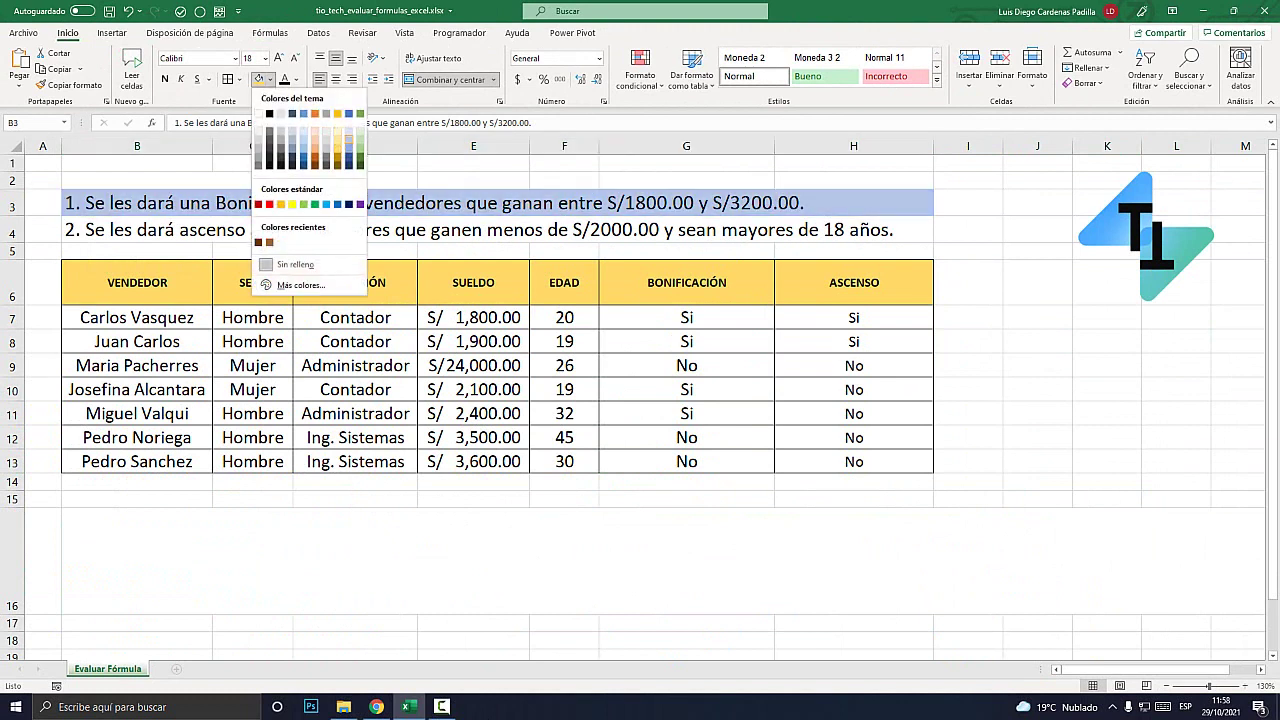
key(Escape)
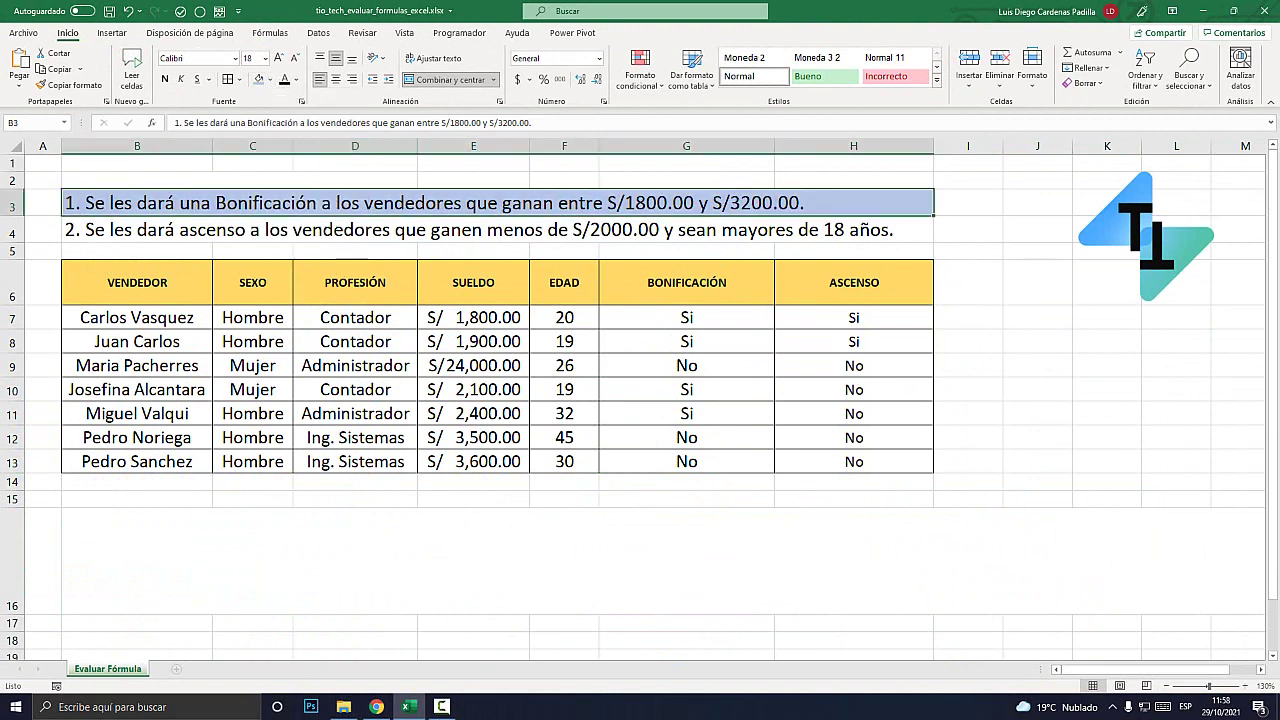
Point out 'entre' and the S/1800.00 limit in the rule, then review G7's formula.
double_click(124, 203)
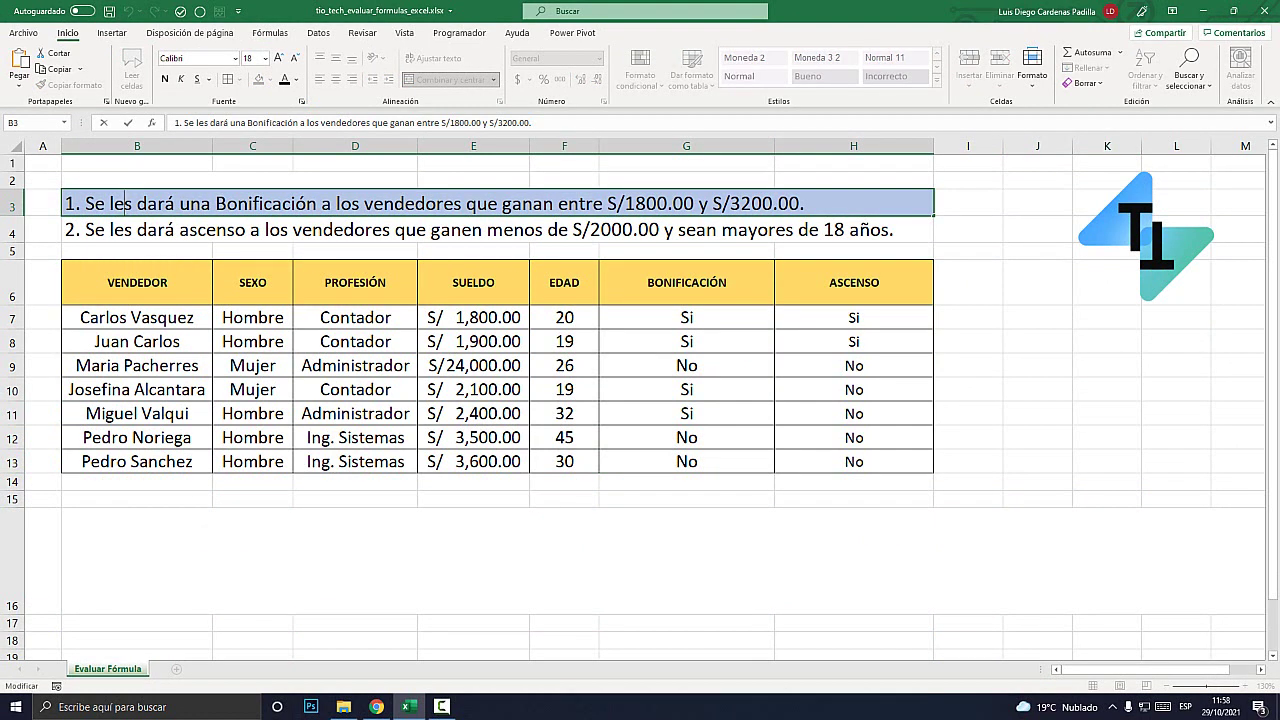
click(579, 203)
click(617, 203)
click(686, 389)
click(686, 317)
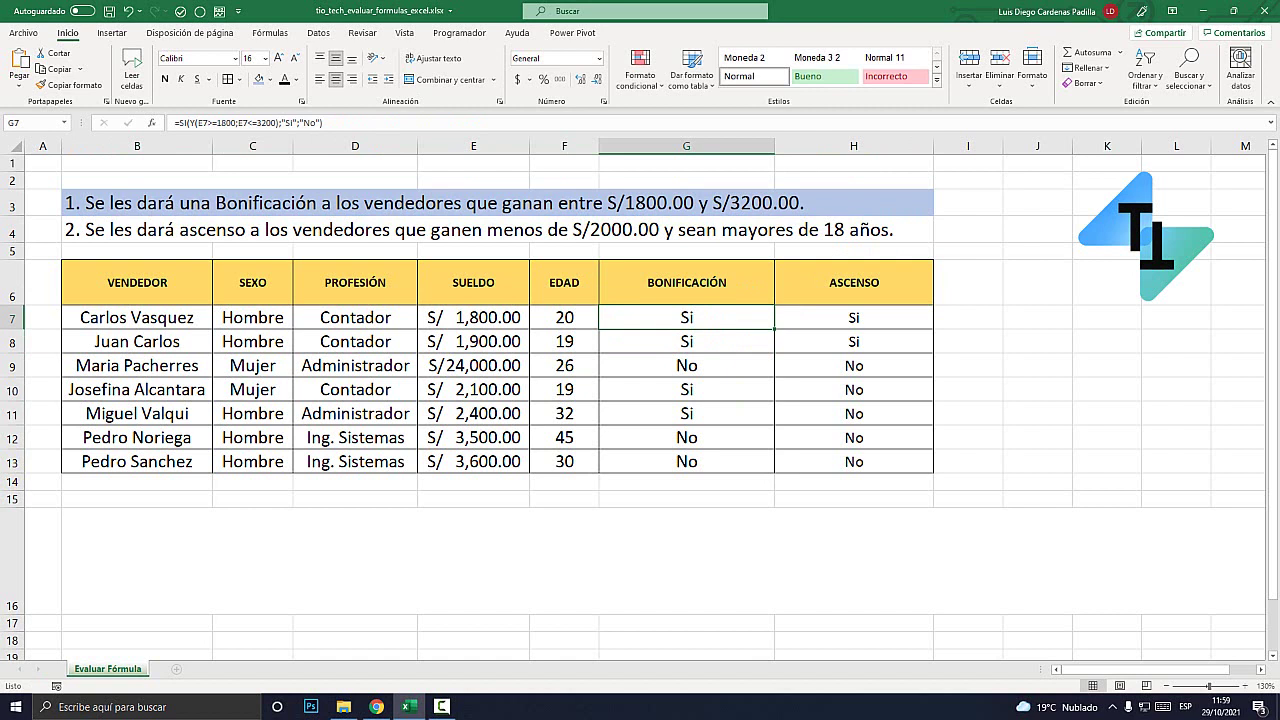
Shade bonus cell G13 and the 3,600.00 salary cell E13 light orange.
key(Down)
key(Down)
key(Down)
key(Down)
key(Down)
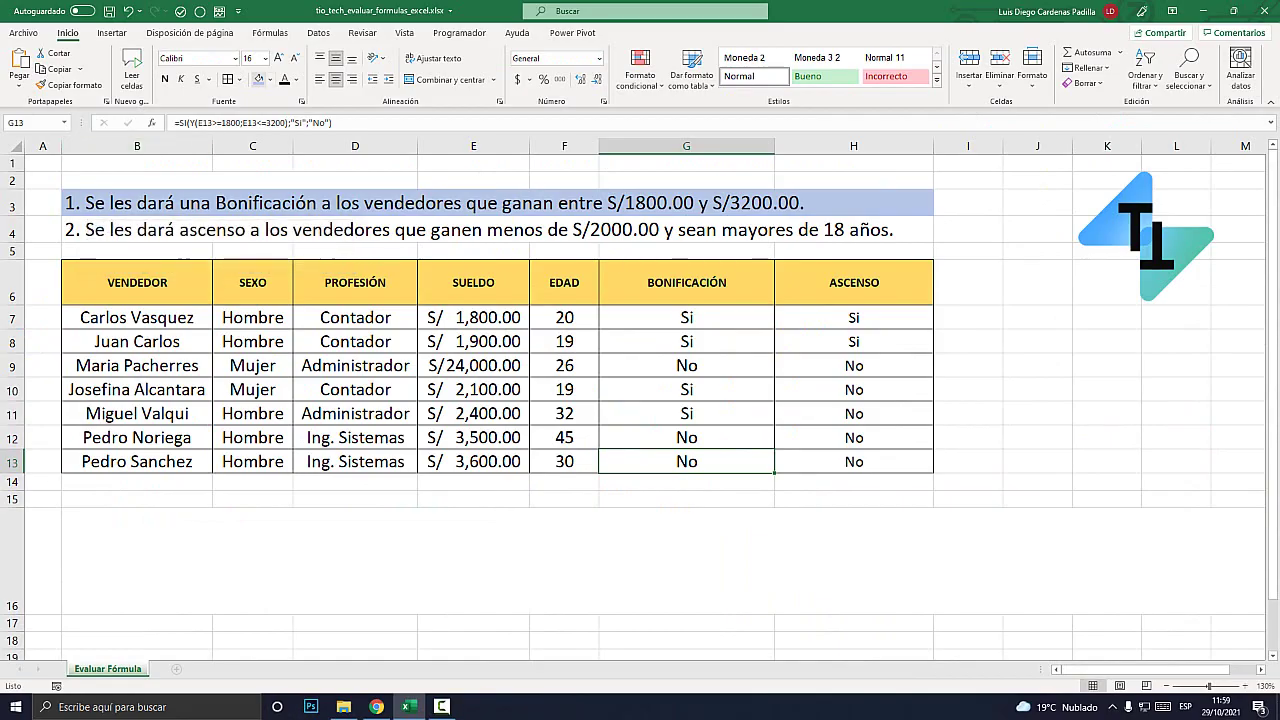
click(269, 79)
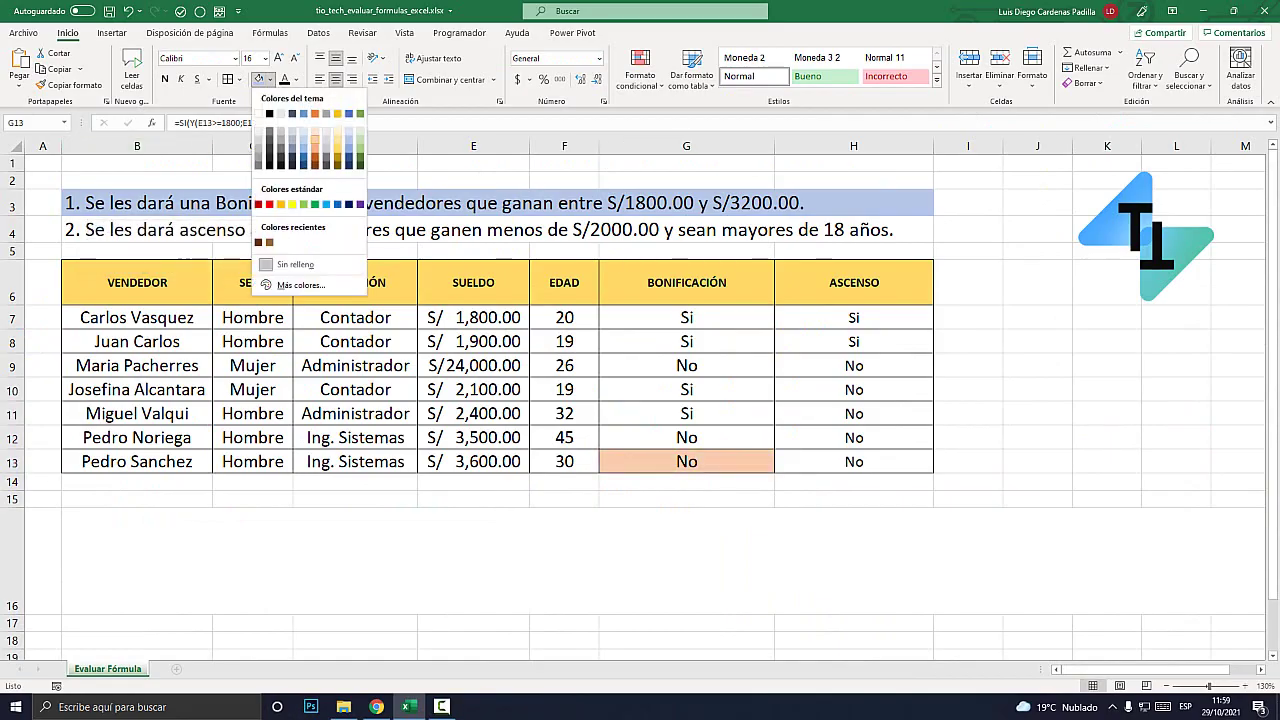
click(315, 132)
click(473, 461)
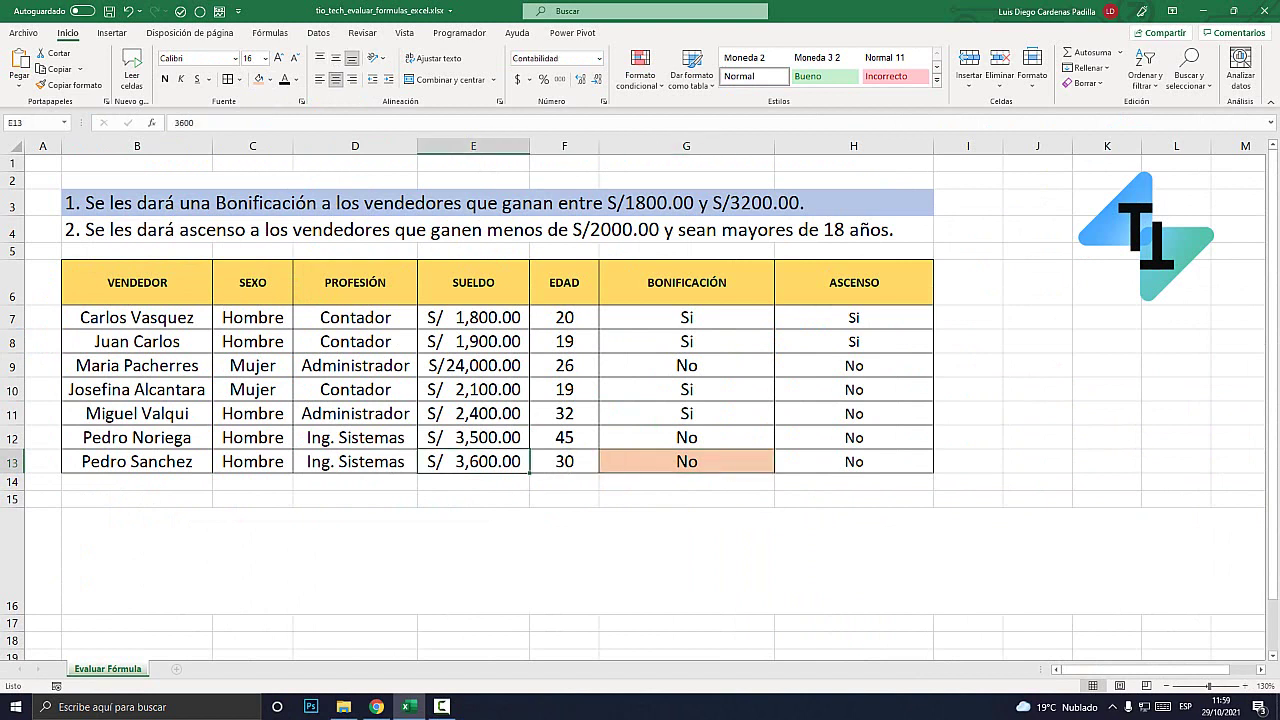
click(258, 79)
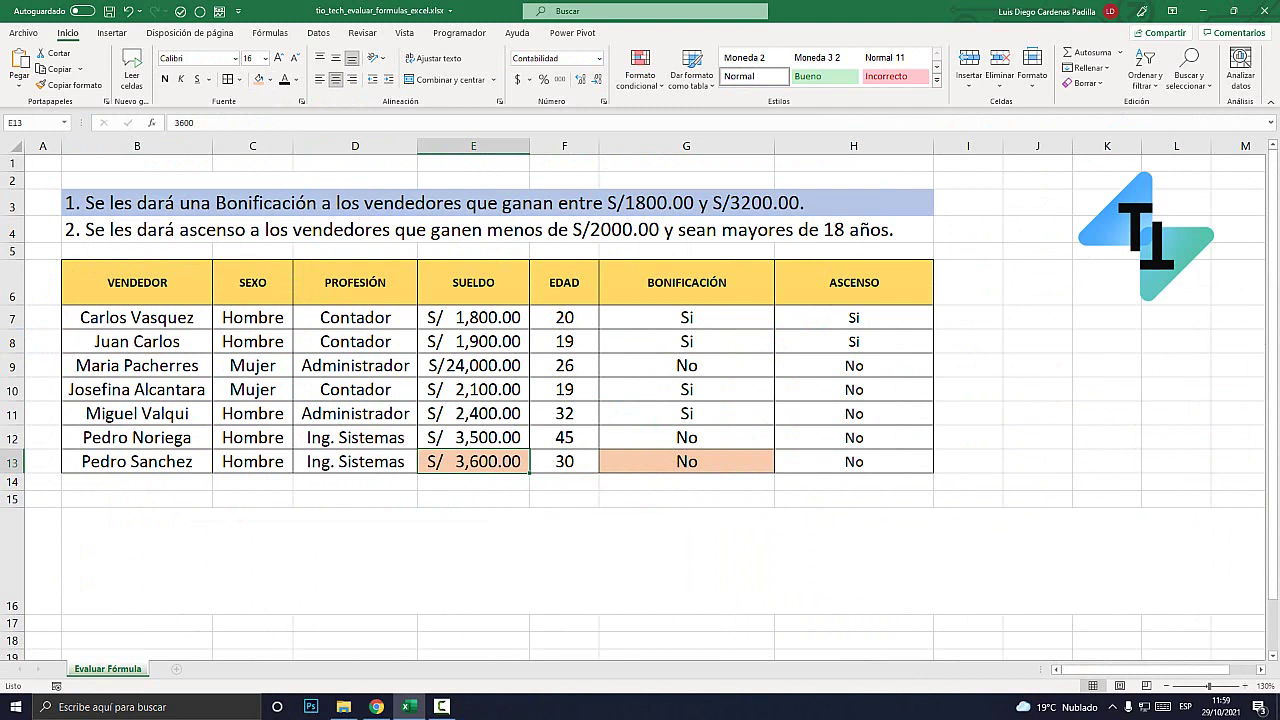
double_click(557, 203)
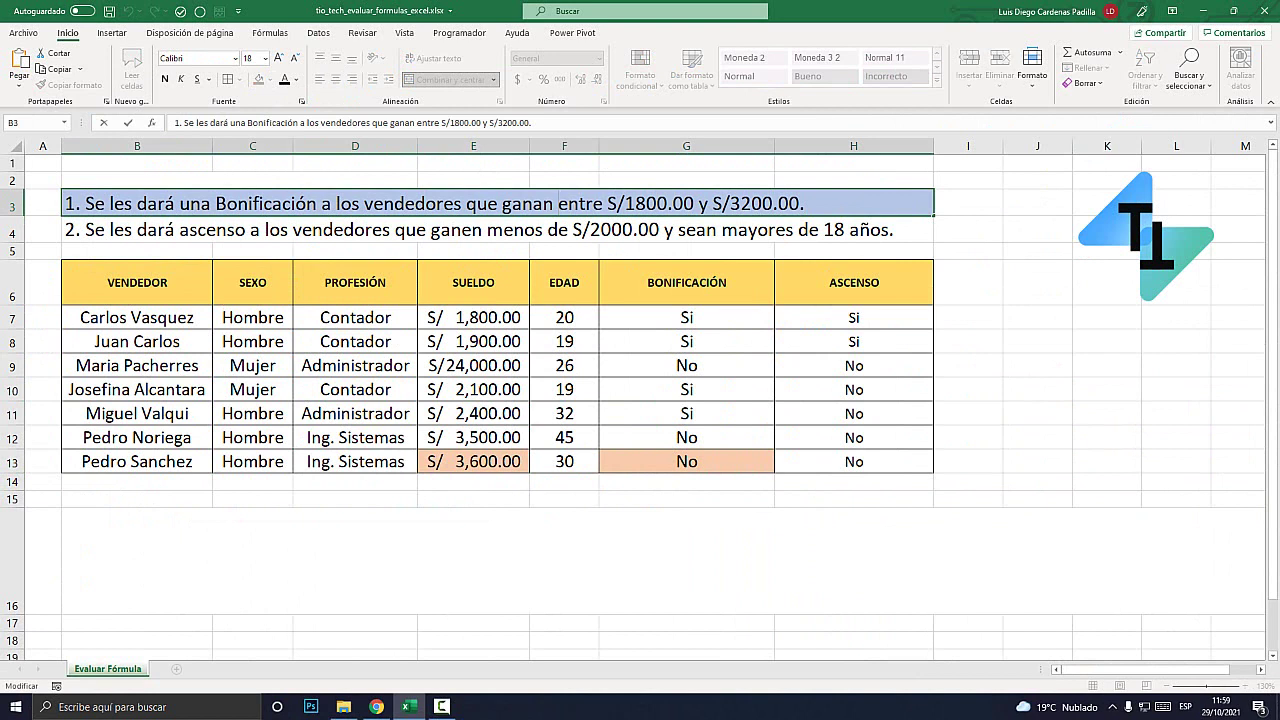
Enter '>=1800 y <=3200' in merged cell B16, vertically centred at size 72.
click(664, 604)
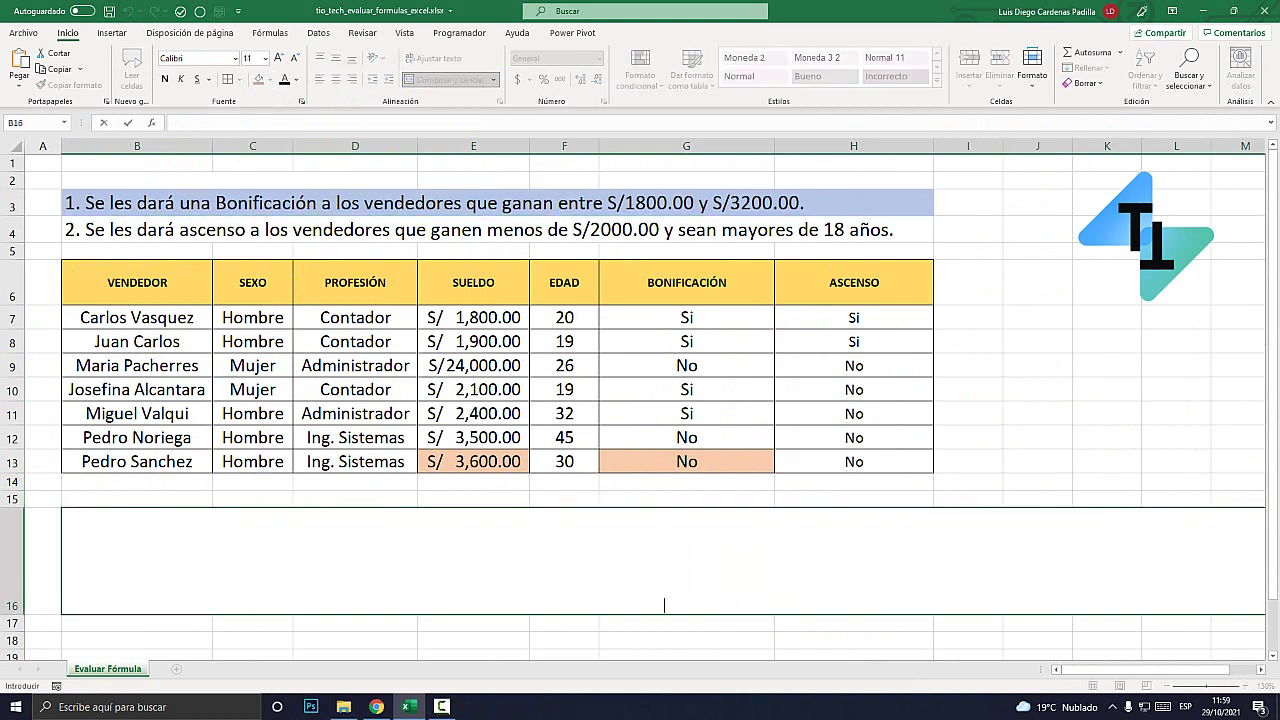
text(>)
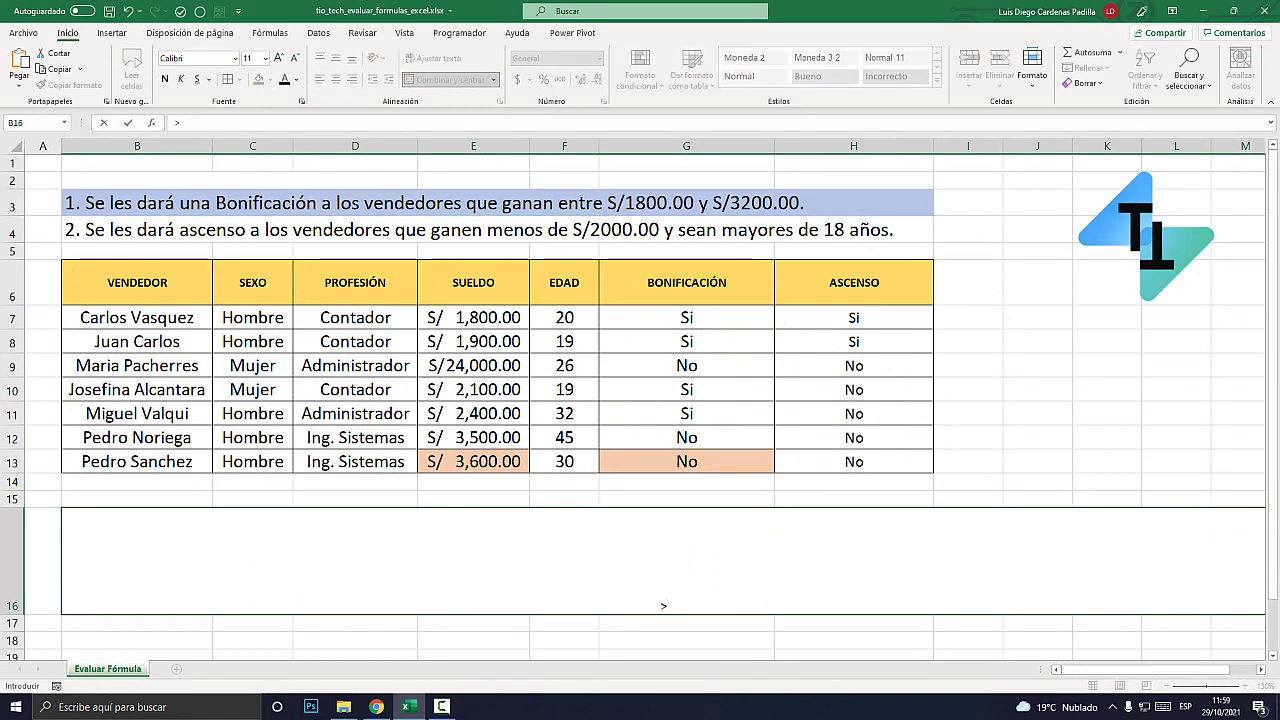
text(=1800)
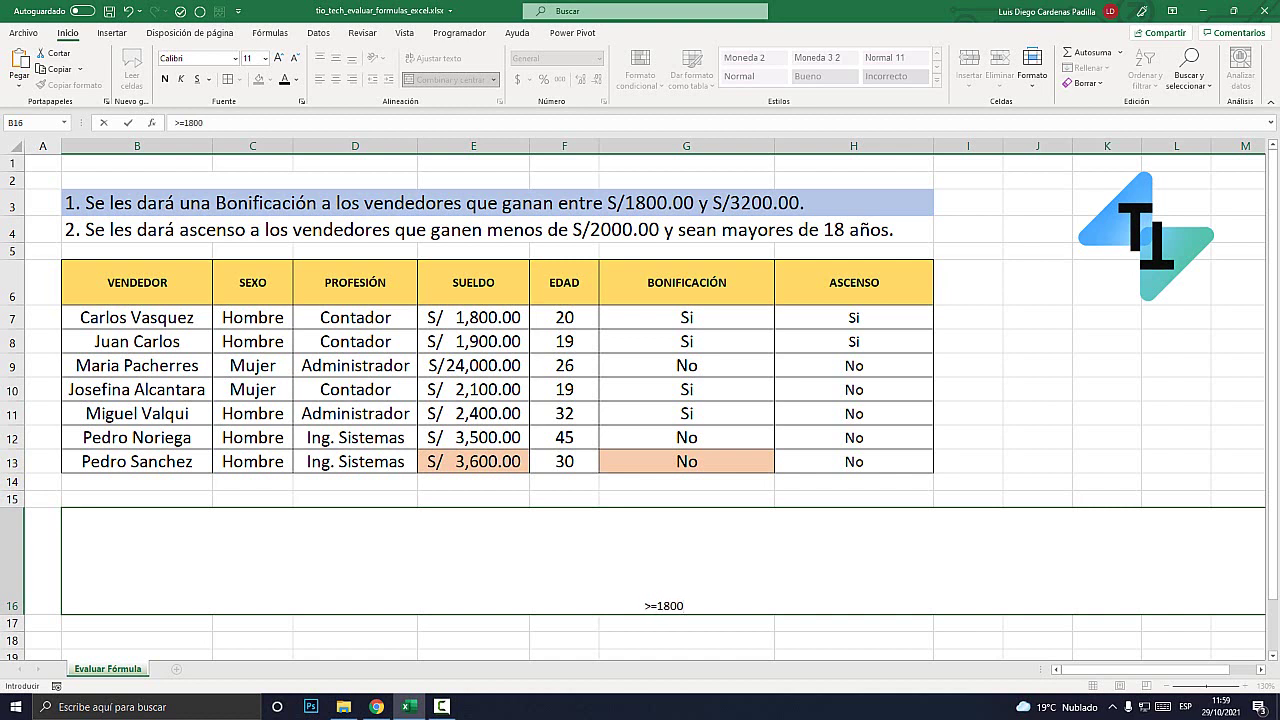
text( y)
text( <=3)
text(200)
key(Return)
click(450, 560)
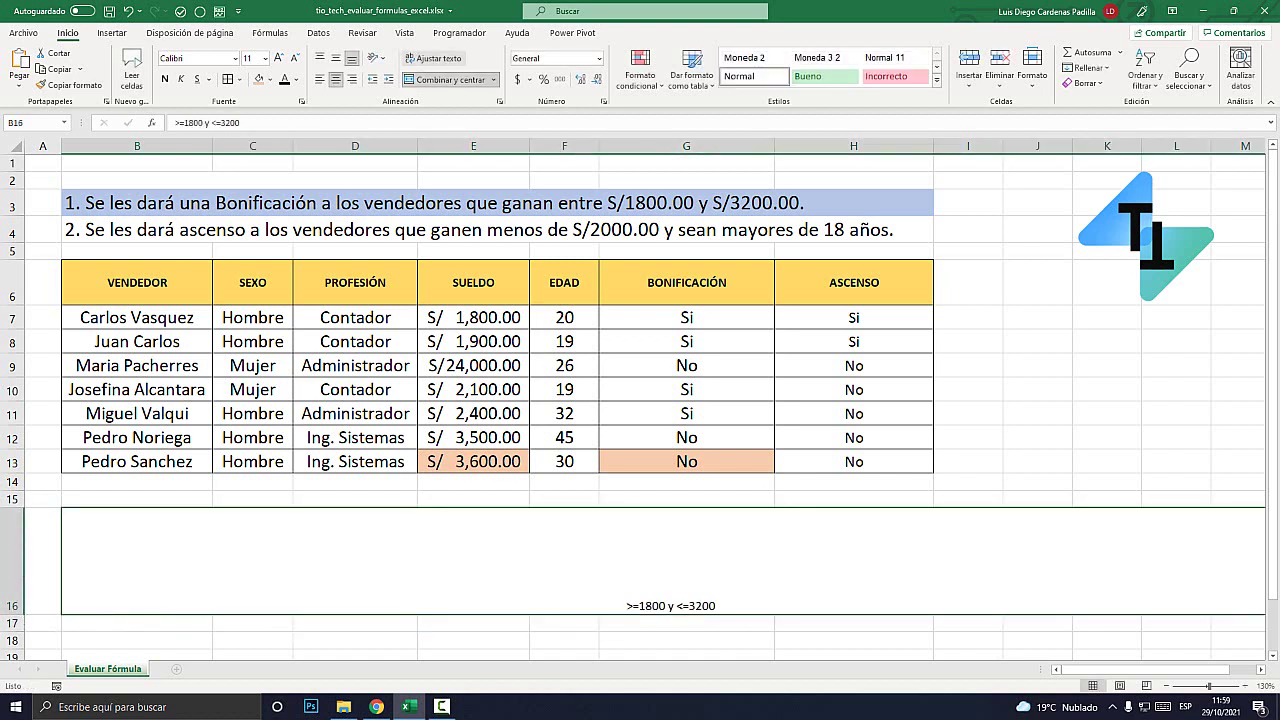
click(336, 57)
key(ctrl+shift+period)
key(ctrl+shift+period)
key(ctrl+shift+period)
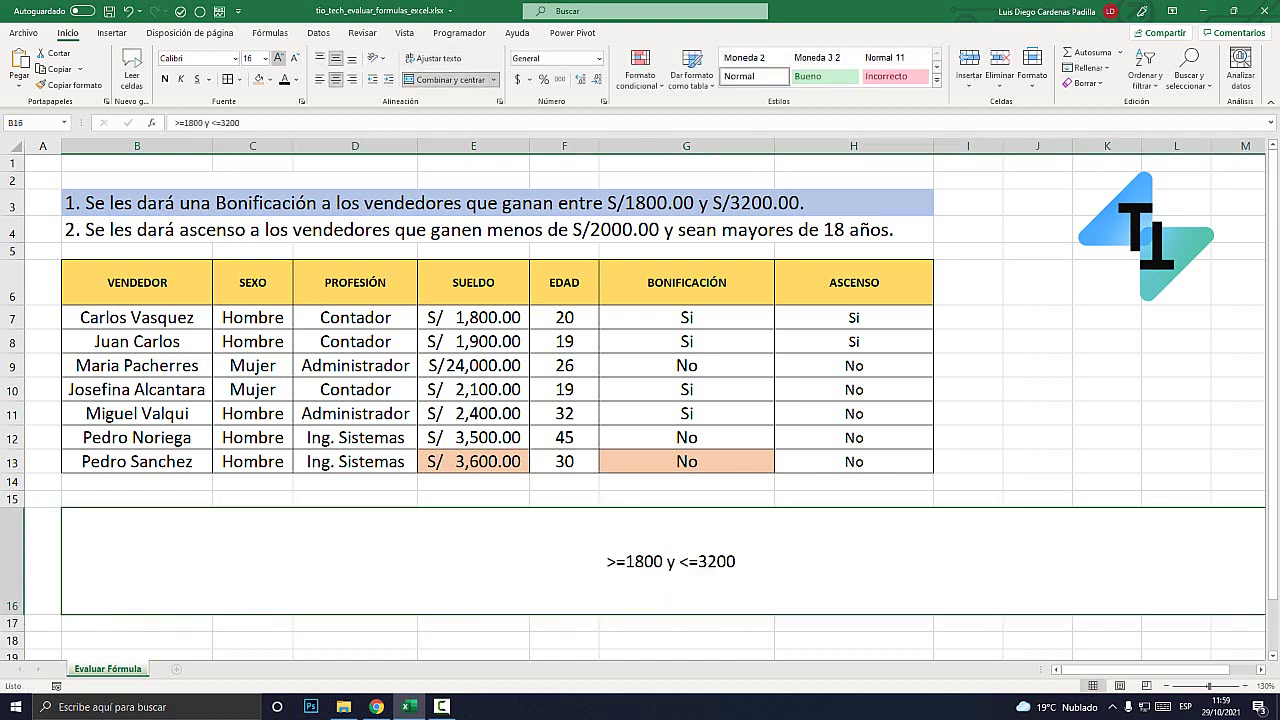
key(ctrl+shift+period)
key(ctrl+shift+period)
key(ctrl+shift+period)
key(ctrl+shift+period)
key(ctrl+shift+period)
key(ctrl+shift+period)
key(ctrl+shift+period)
key(ctrl+shift+period)
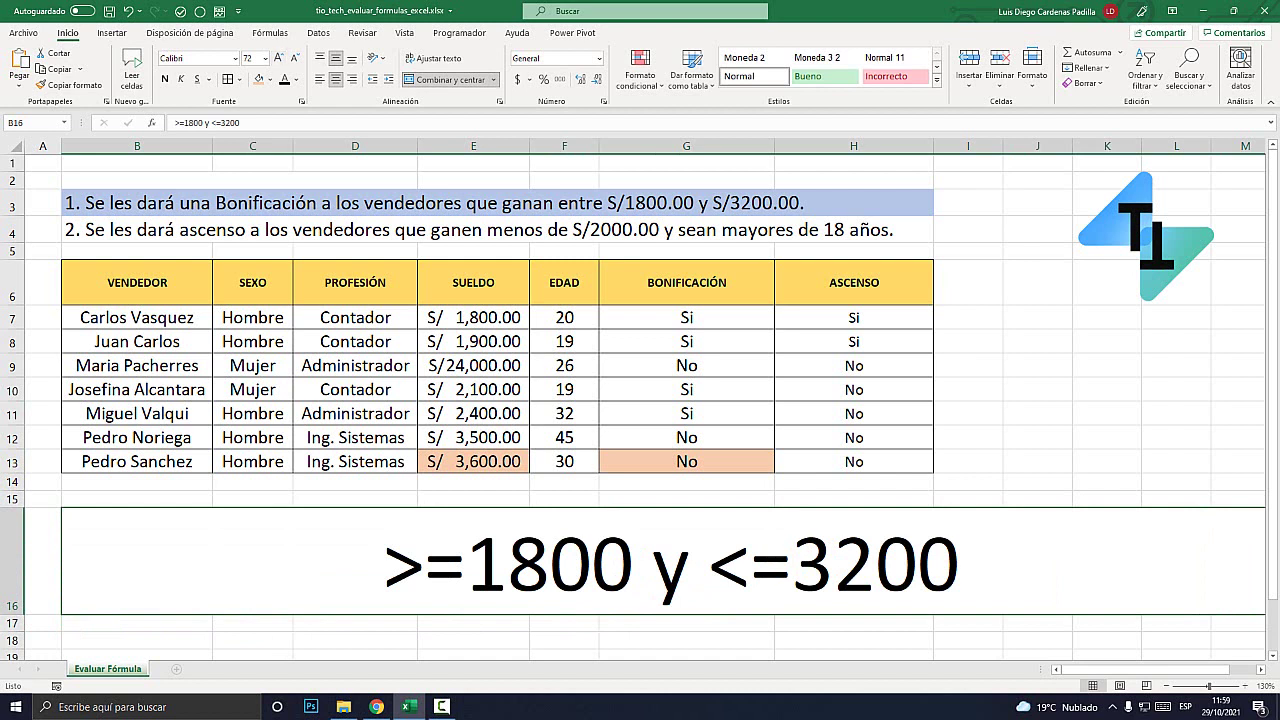
Highlight the >=1800 and <=3200 parts of the B16 condition text, then review G11's formula.
double_click(459, 560)
drag(626, 560, 376, 560)
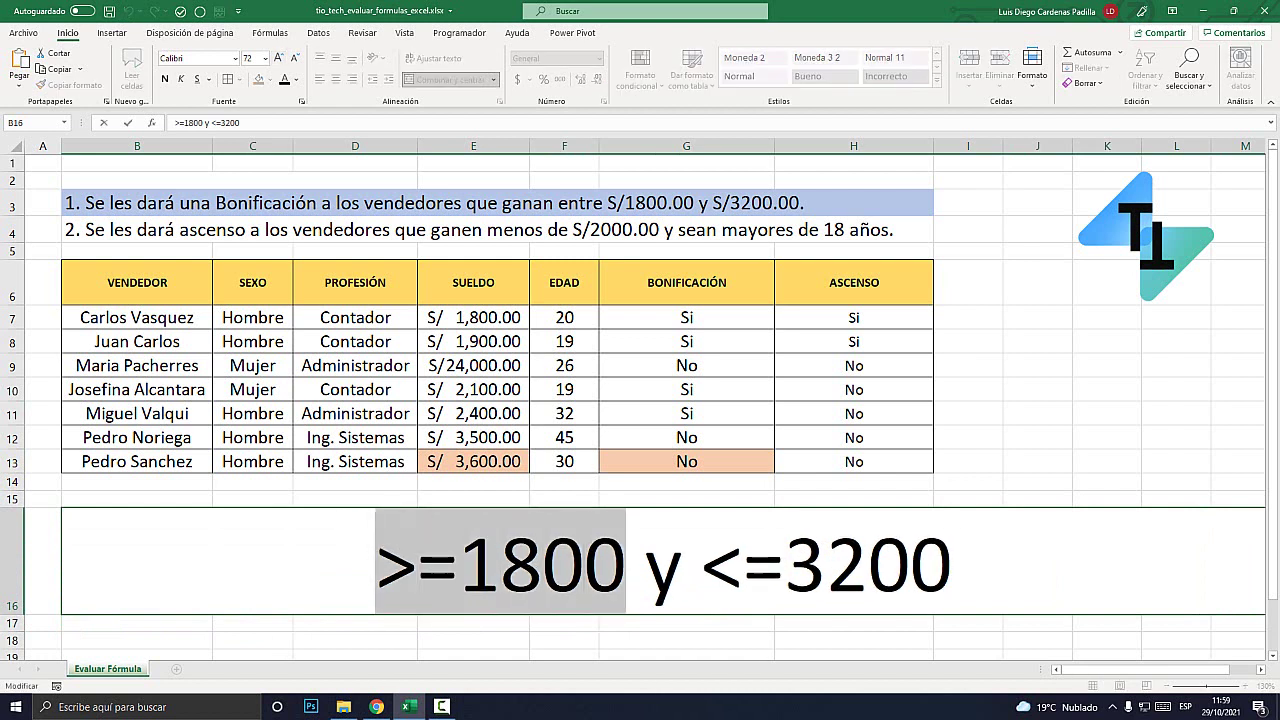
drag(701, 560, 952, 560)
click(459, 562)
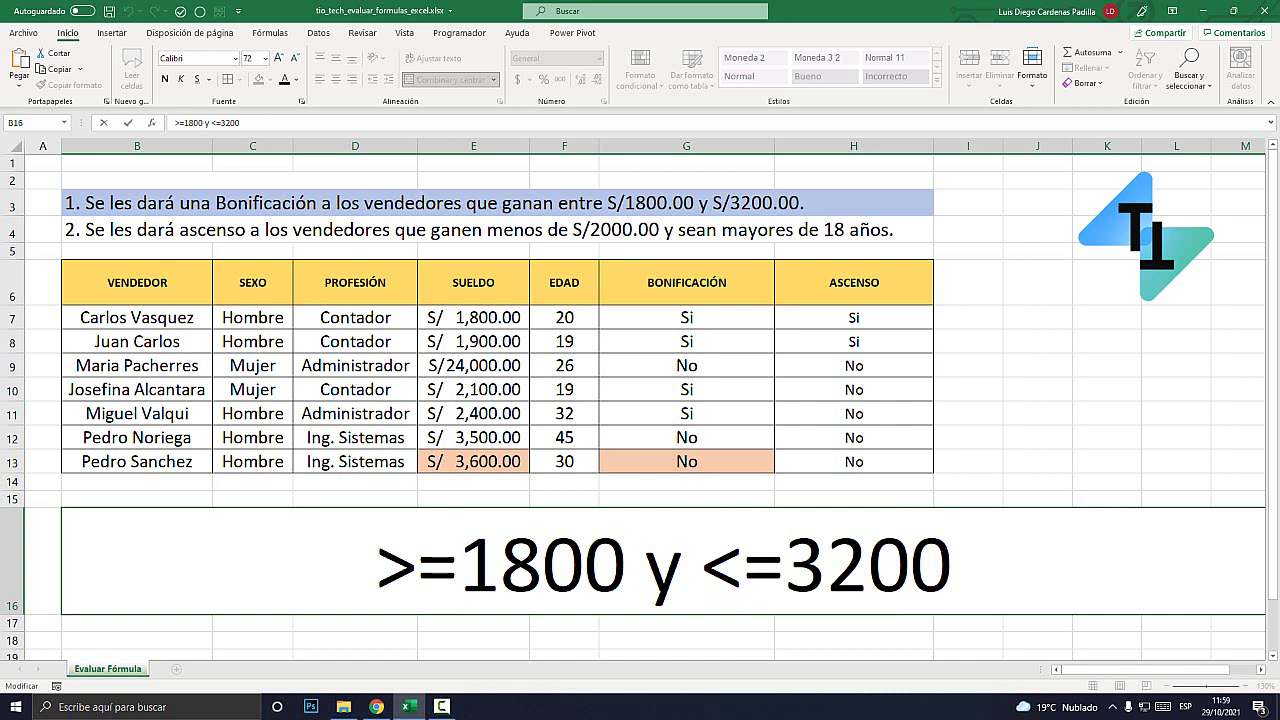
drag(584, 562, 952, 562)
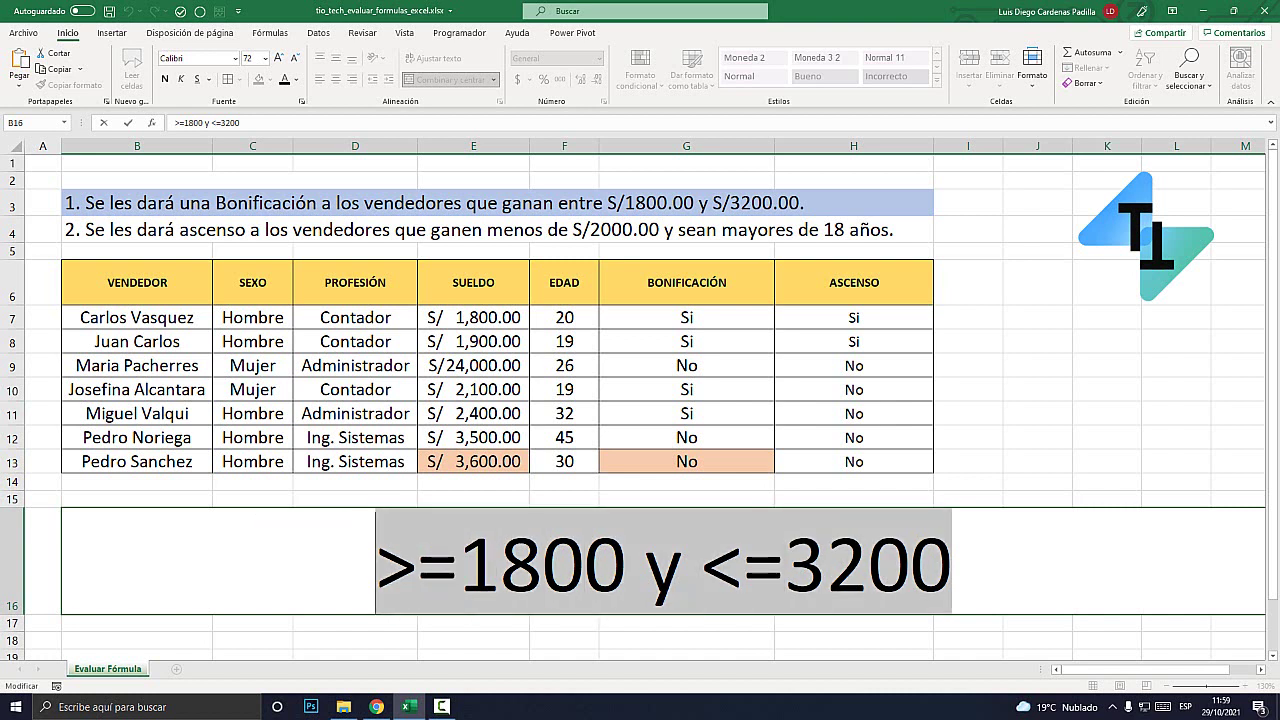
click(686, 413)
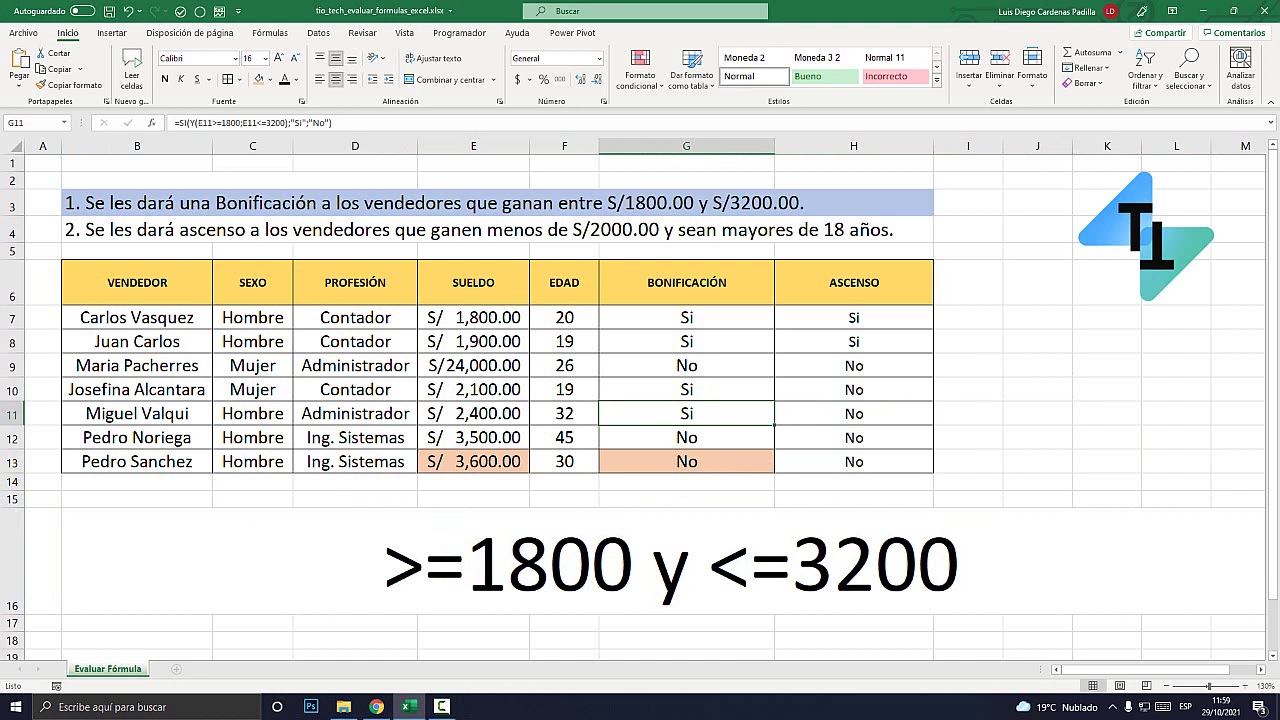
Clear the condition note from merged cell B16.
click(660, 560)
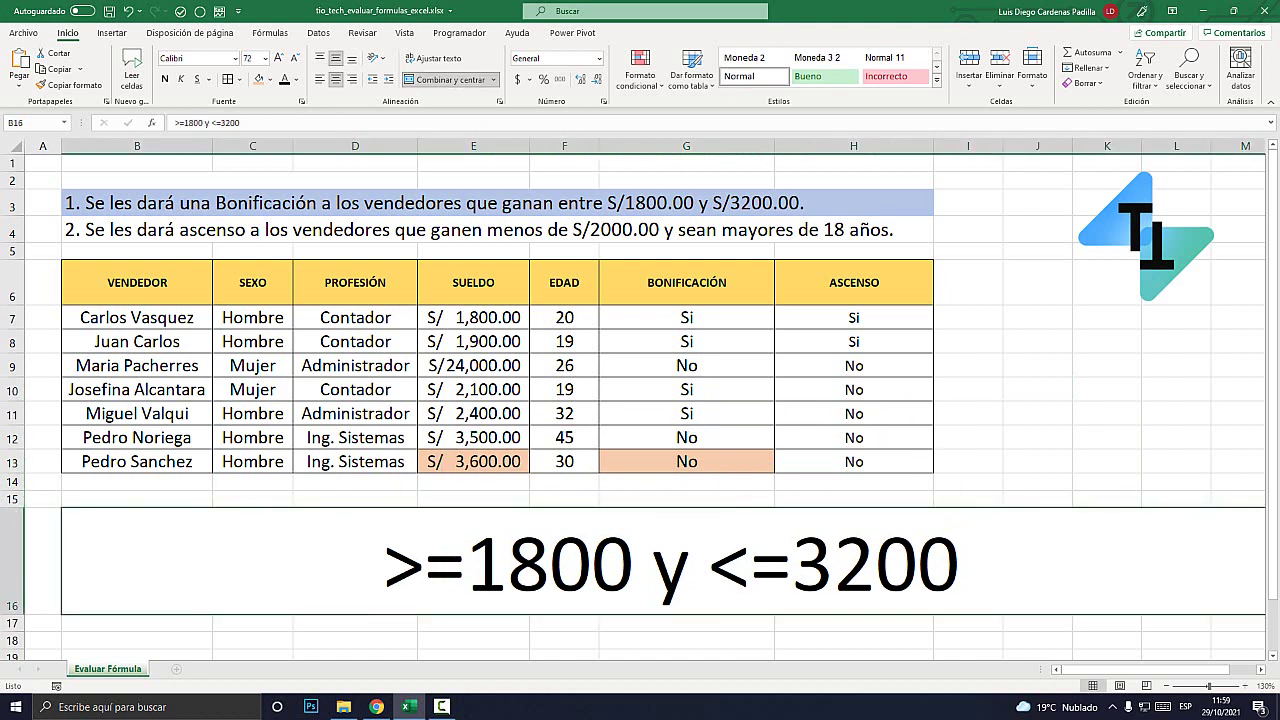
double_click(660, 560)
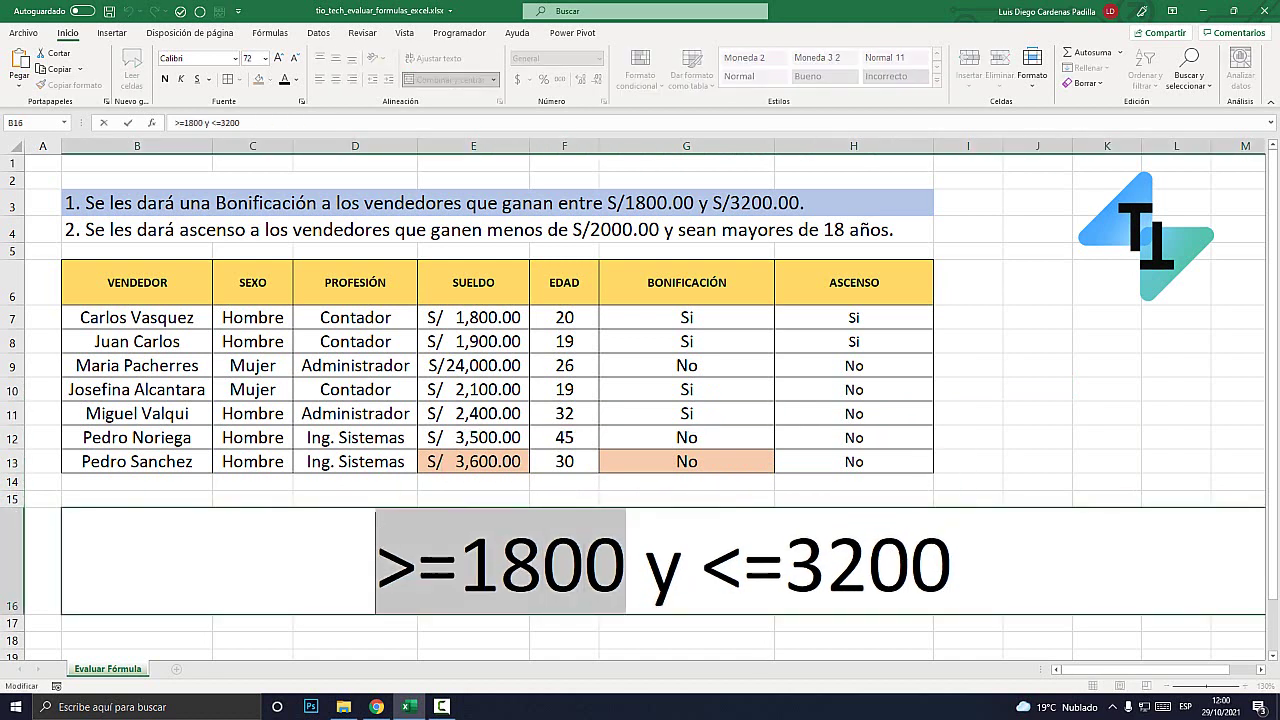
key(Escape)
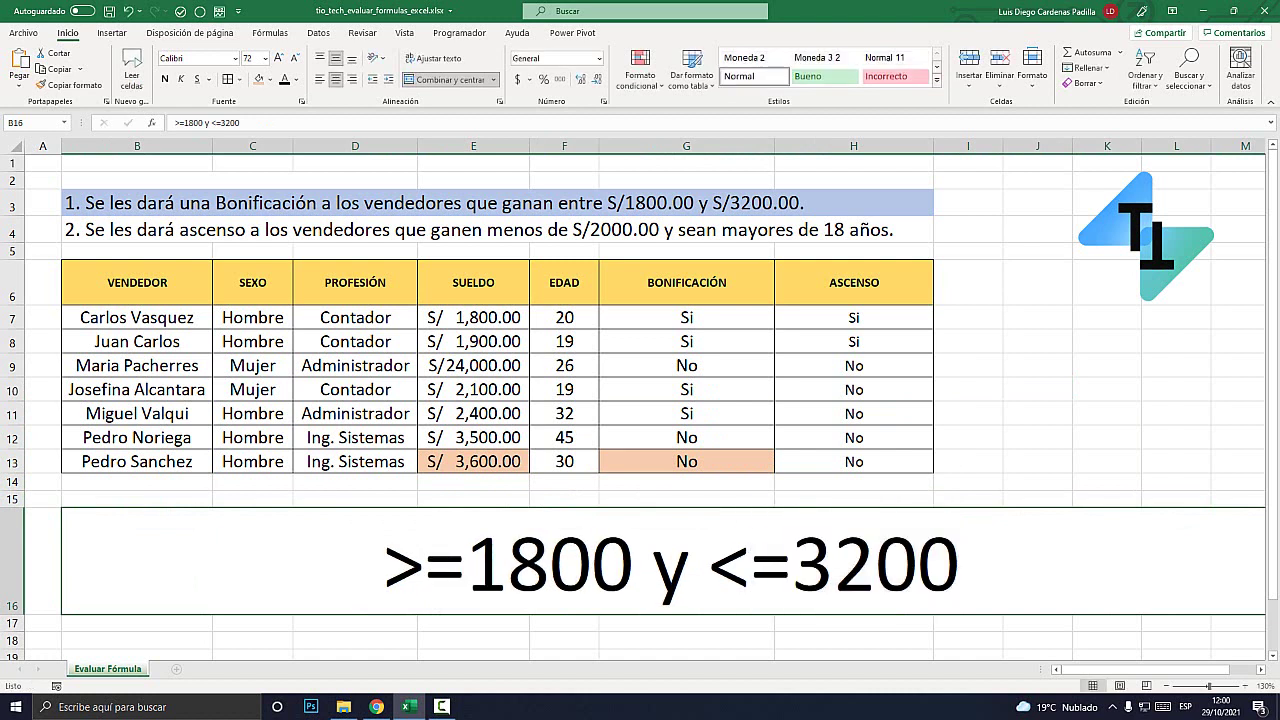
key(Delete)
Paste G13's =SI(Y(E13>=1800;E13<=3200);"Si";"No") into B16 as centred text.
click(686, 461)
double_click(663, 461)
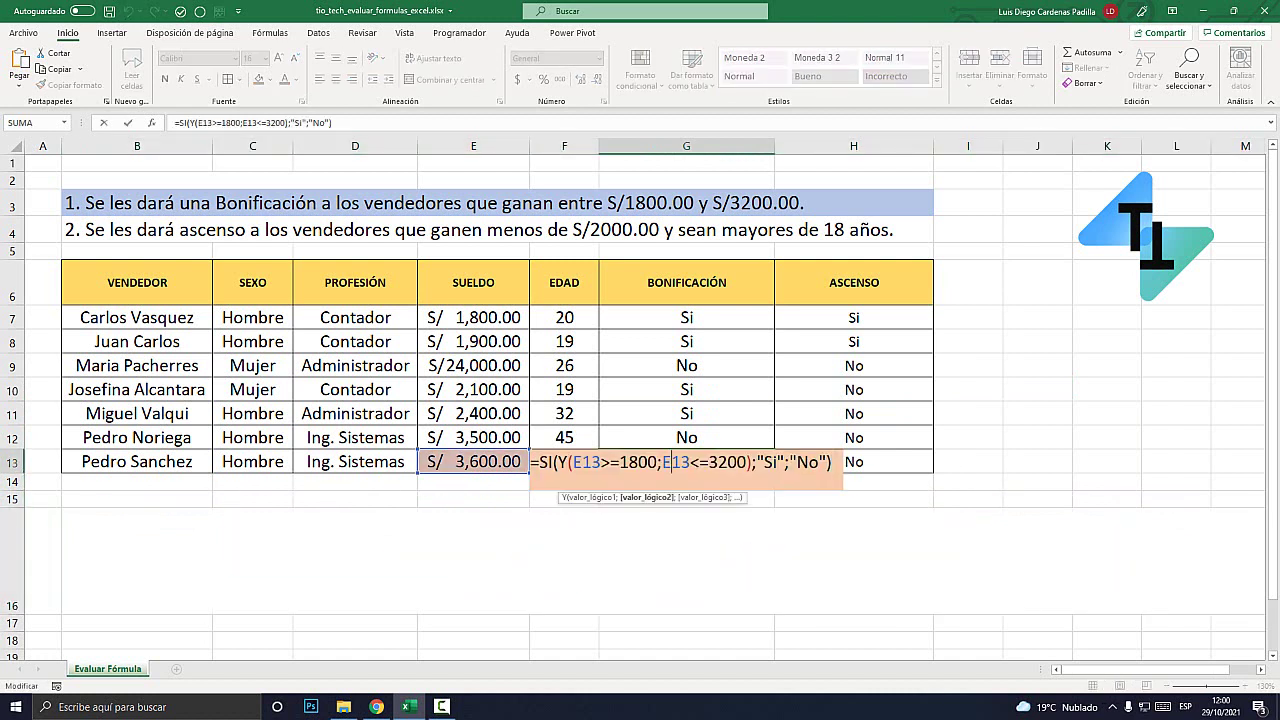
key(Home)
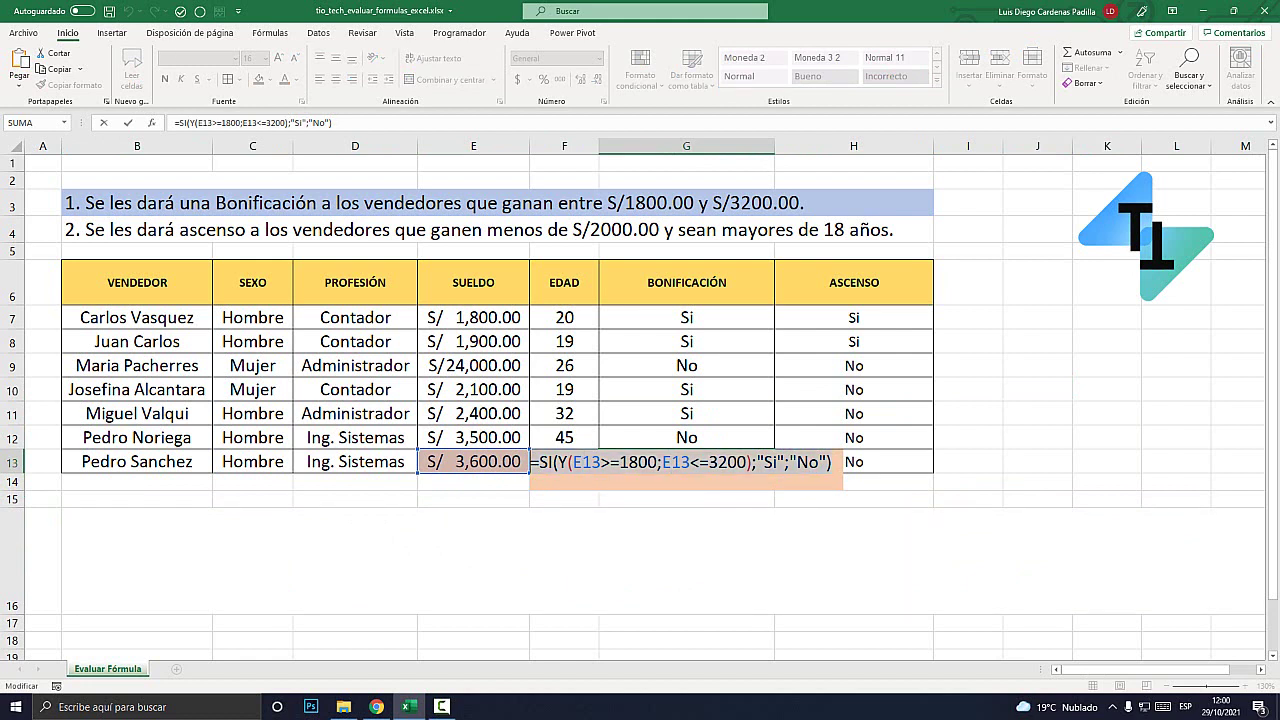
click(660, 560)
text(')
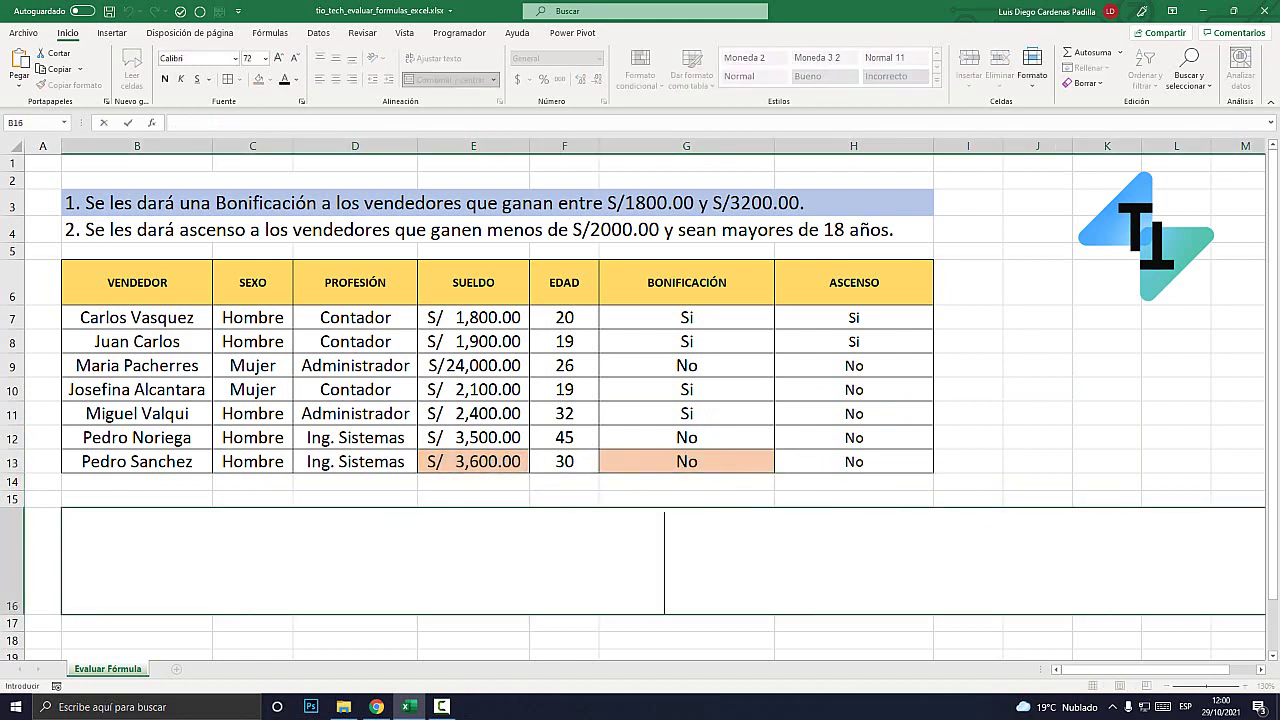
text(=SI(Y(E13>=1800;E13<=3200);"Si";"No"))
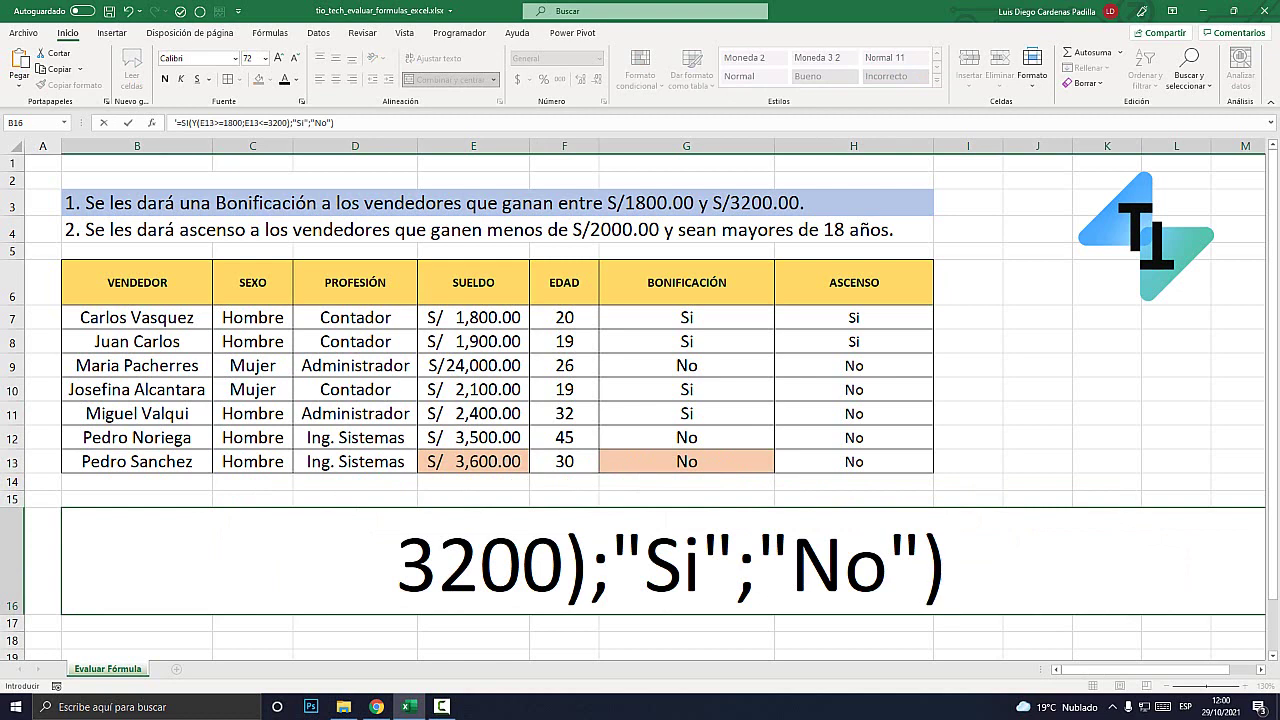
key(ctrl+Return)
click(450, 79)
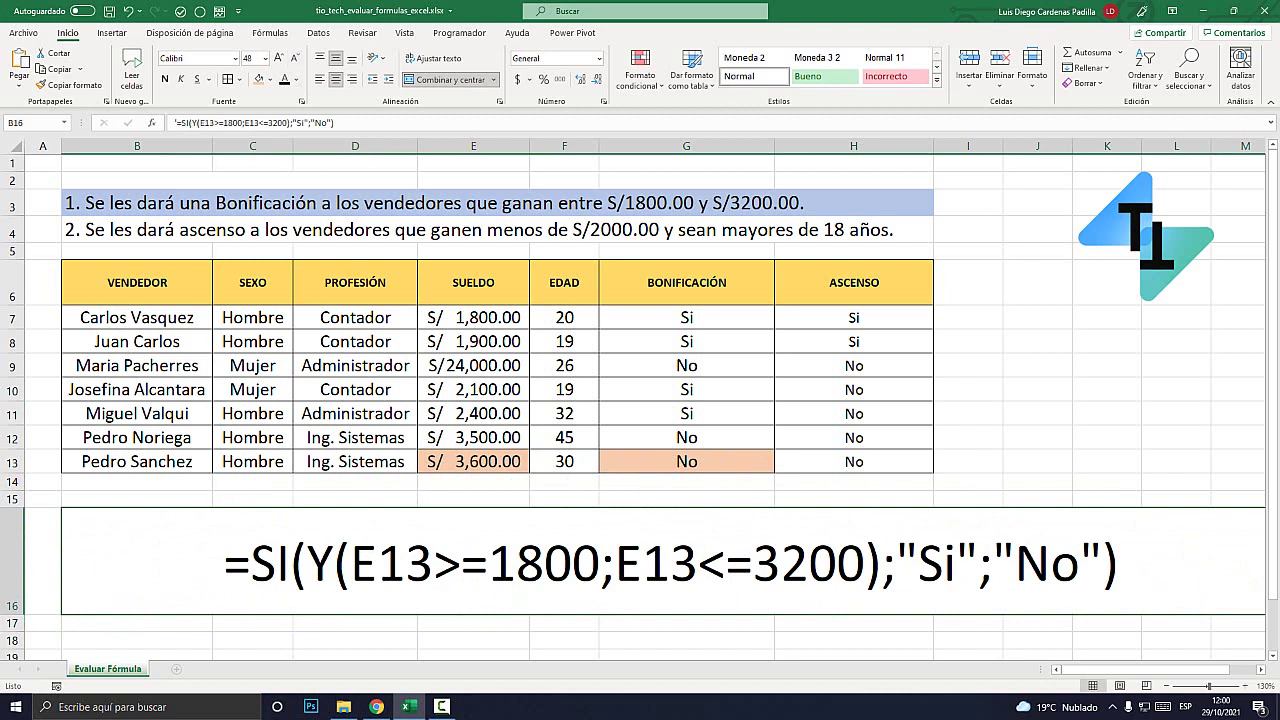
double_click(434, 565)
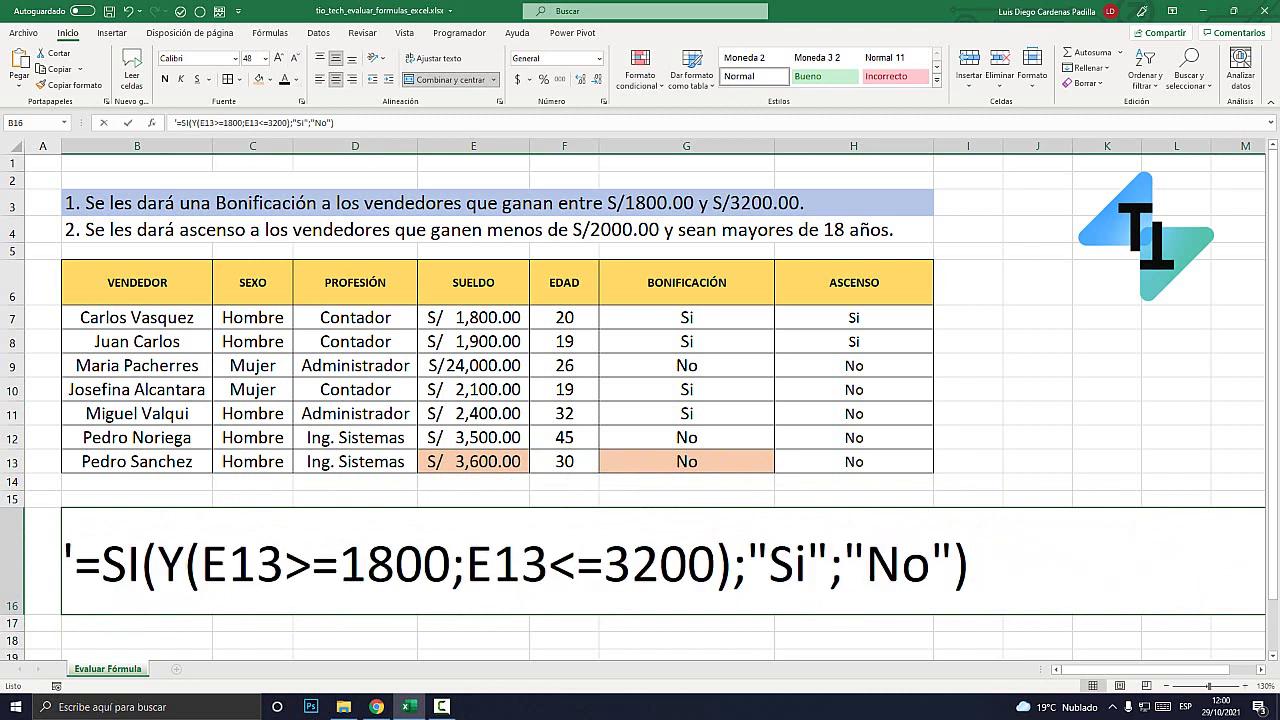
click(158, 565)
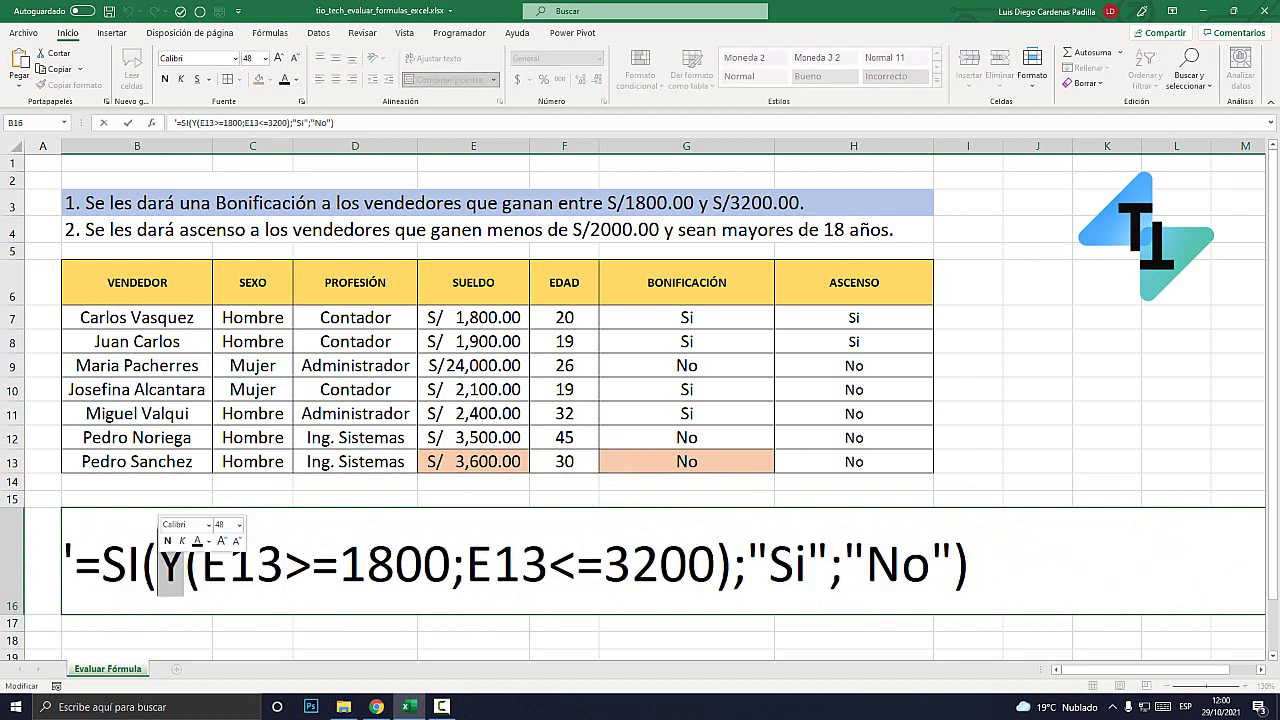
In B16's formula text, colour Y red and E13>=1800 light blue.
drag(158, 565, 188, 565)
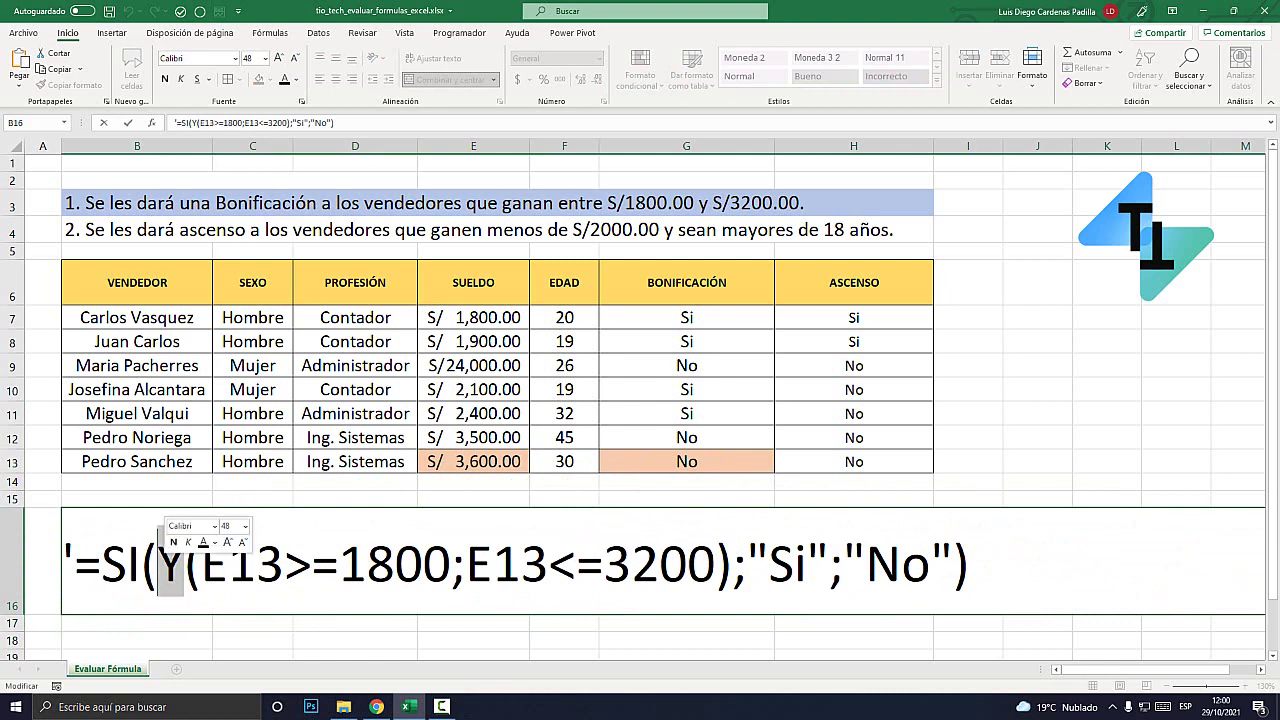
click(296, 79)
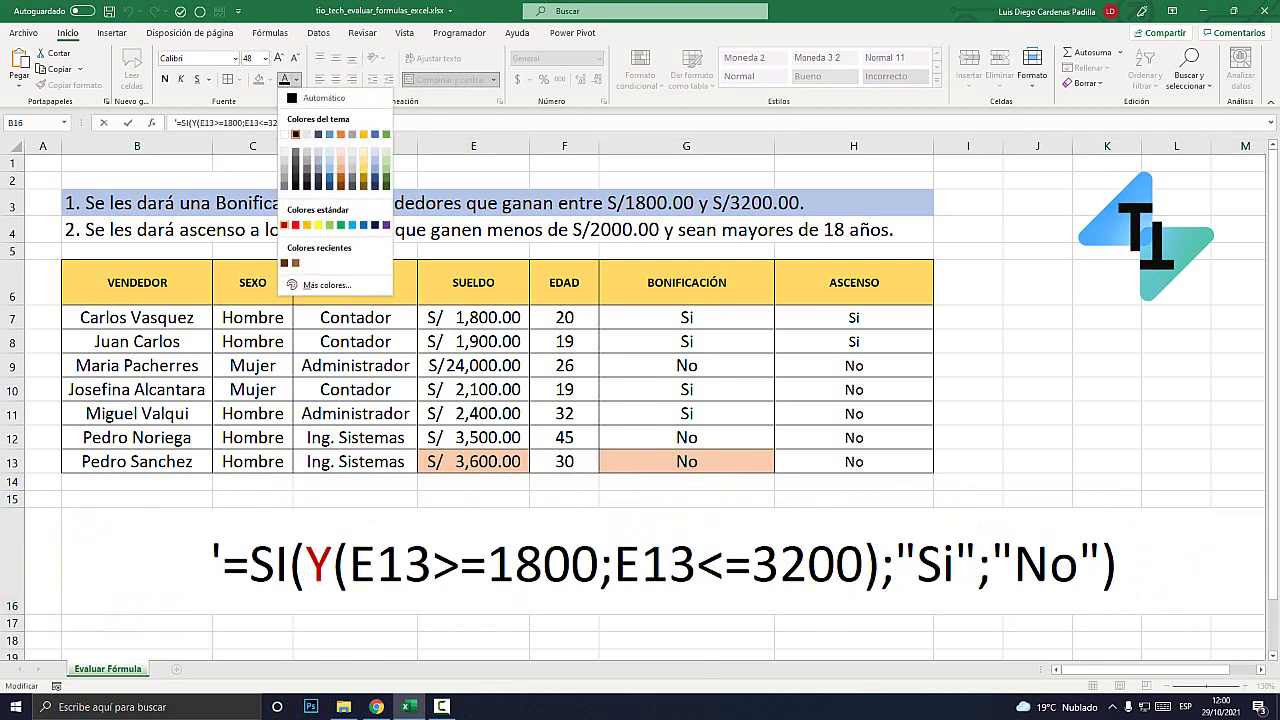
click(284, 225)
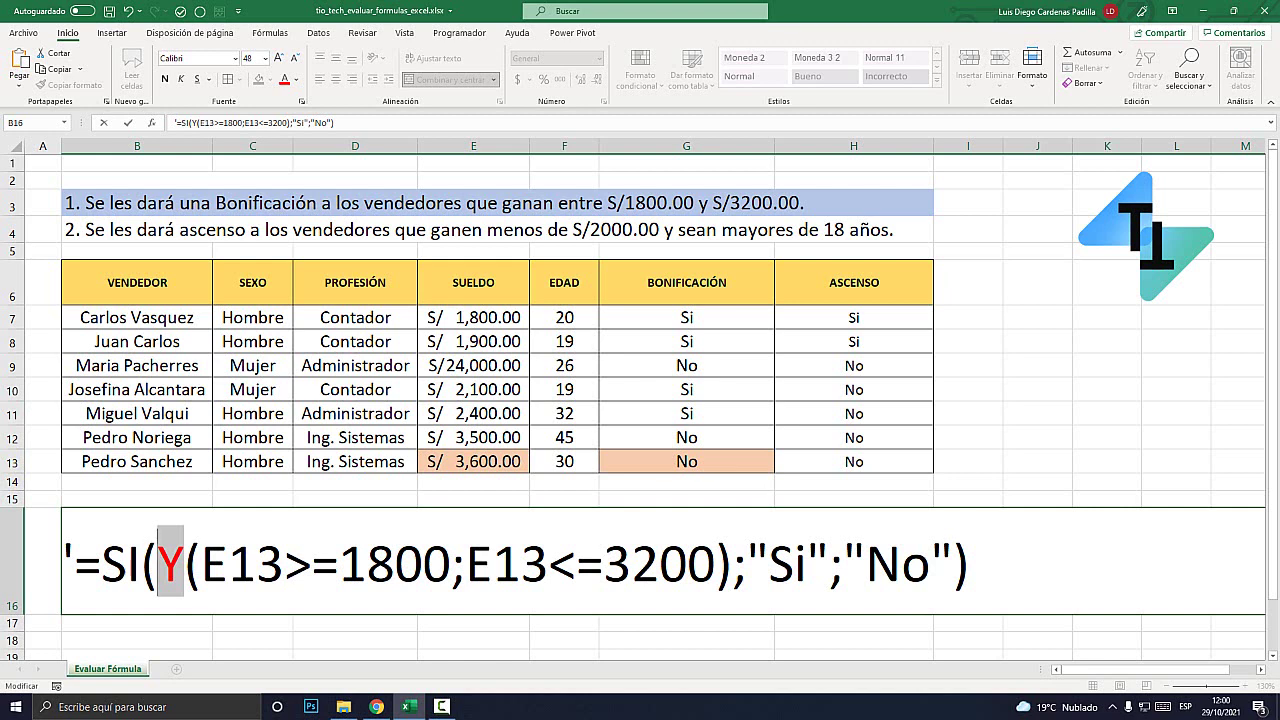
drag(201, 565, 450, 565)
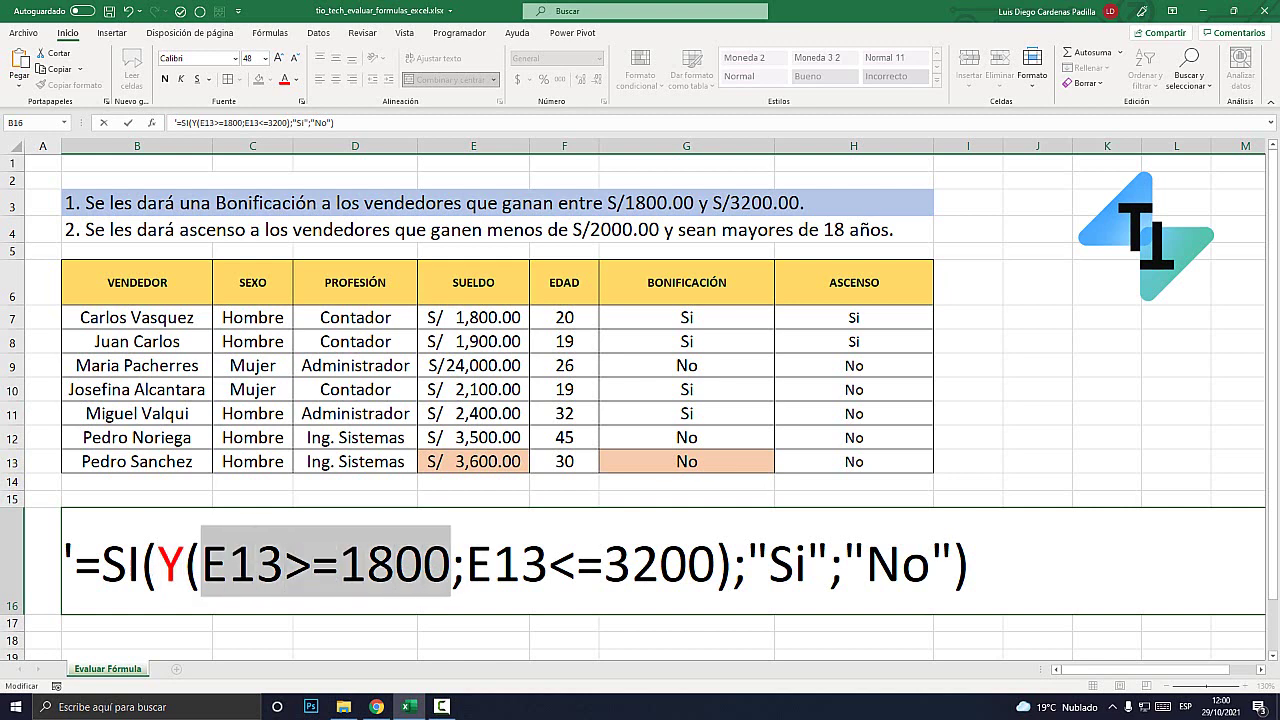
click(296, 79)
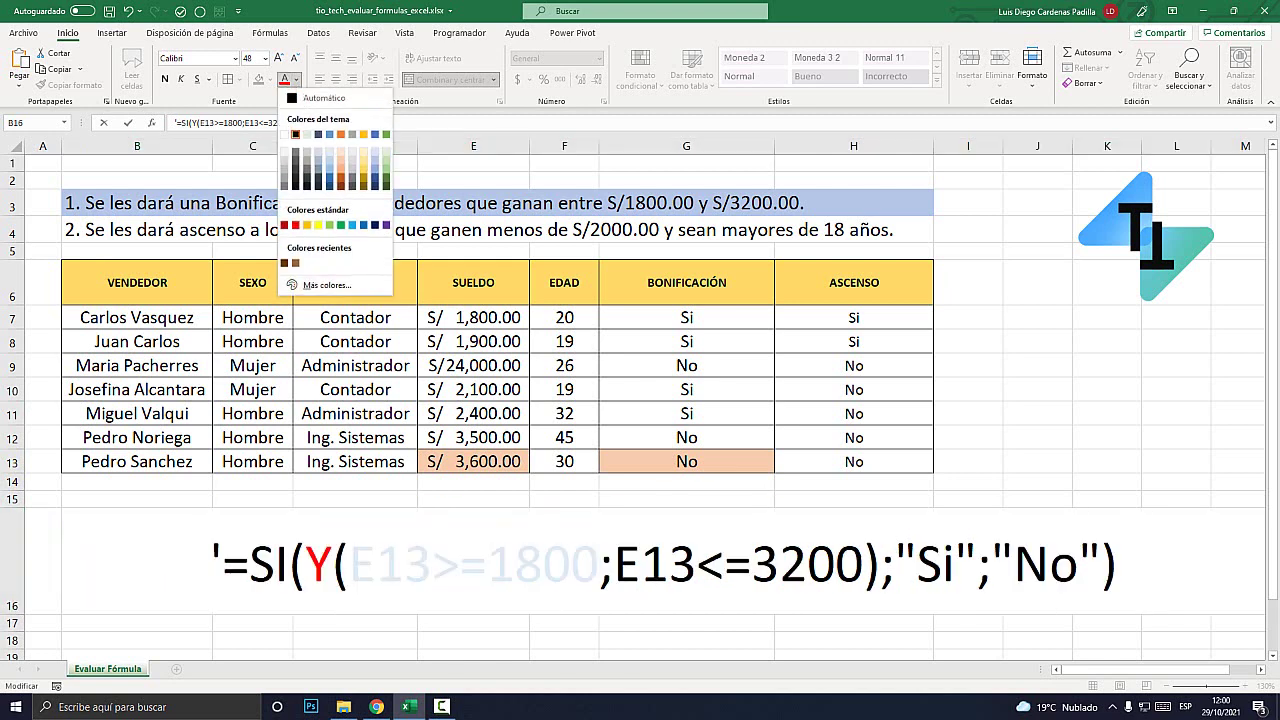
click(374, 134)
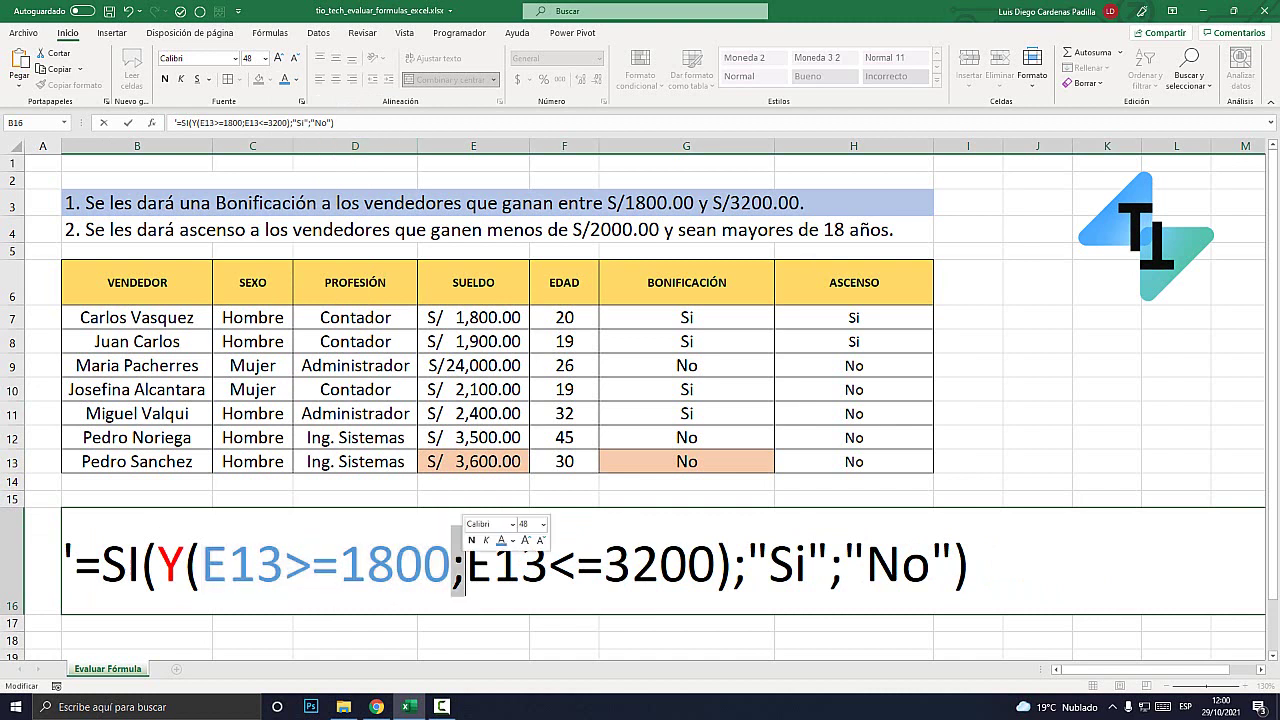
Colour E13<=3200 light blue and the "Si" result red, then finish editing.
drag(466, 565, 715, 565)
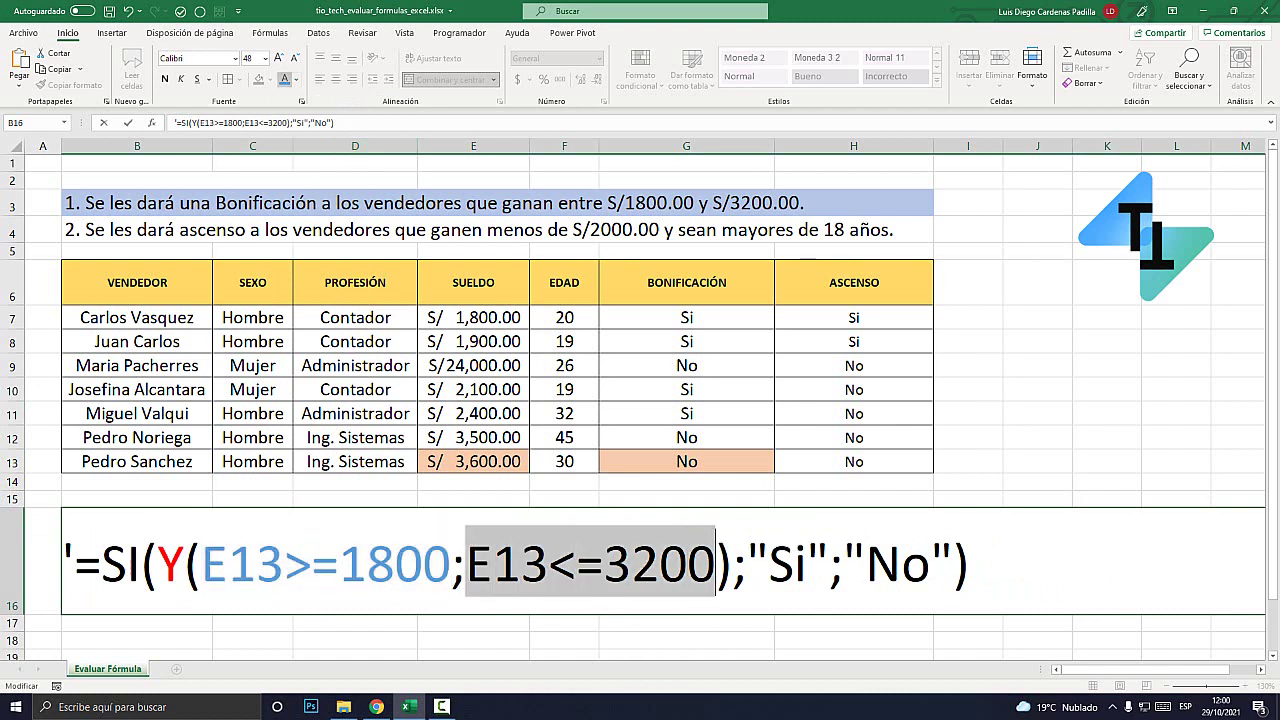
click(284, 79)
click(285, 565)
drag(202, 565, 806, 565)
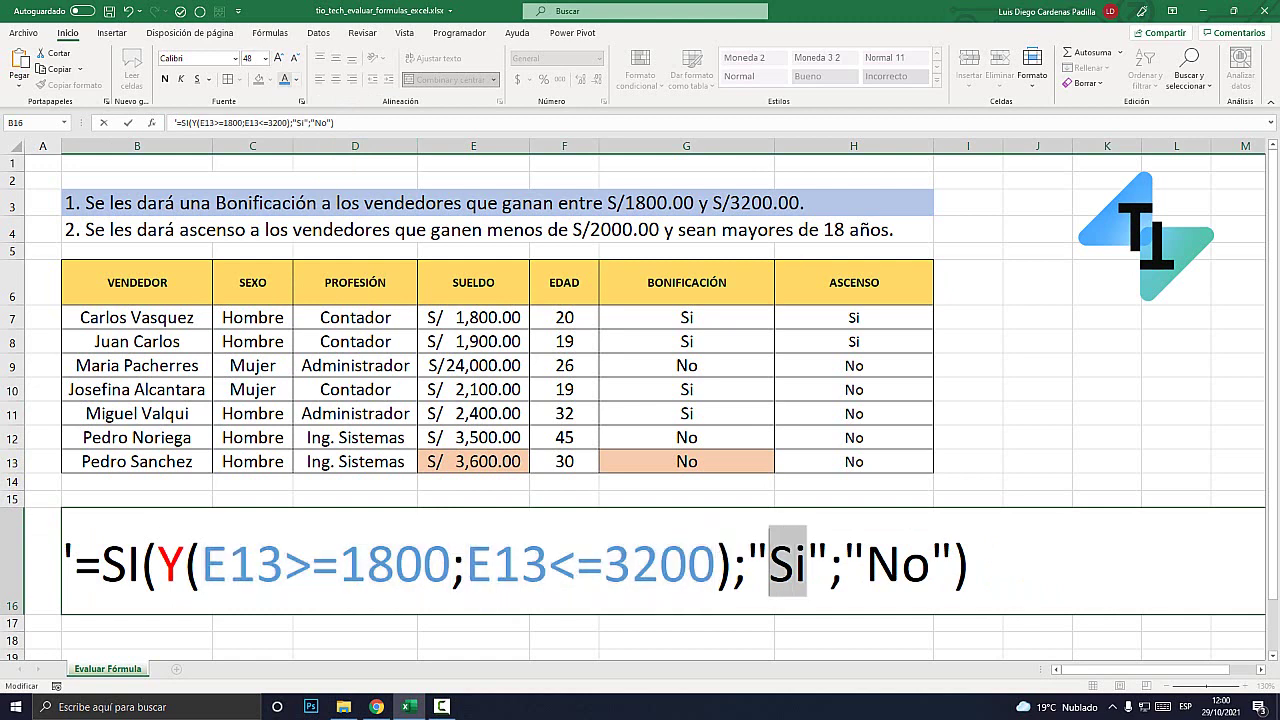
click(297, 79)
click(296, 225)
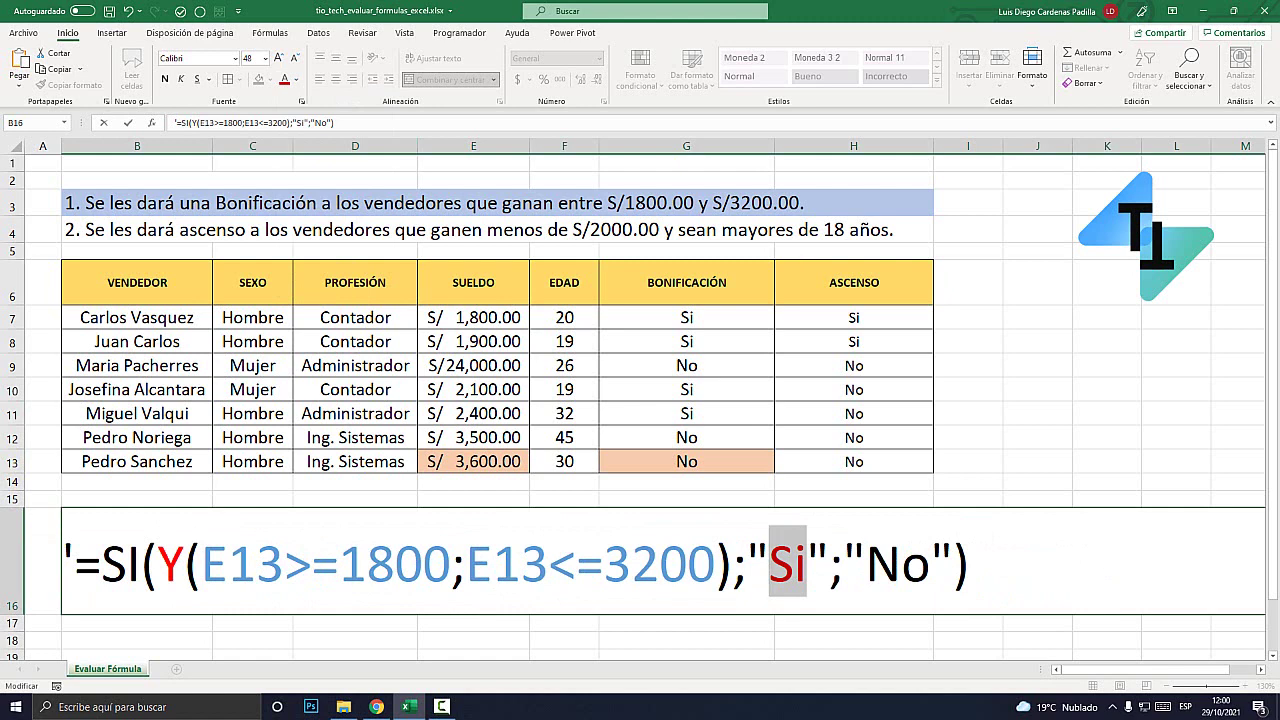
click(1037, 365)
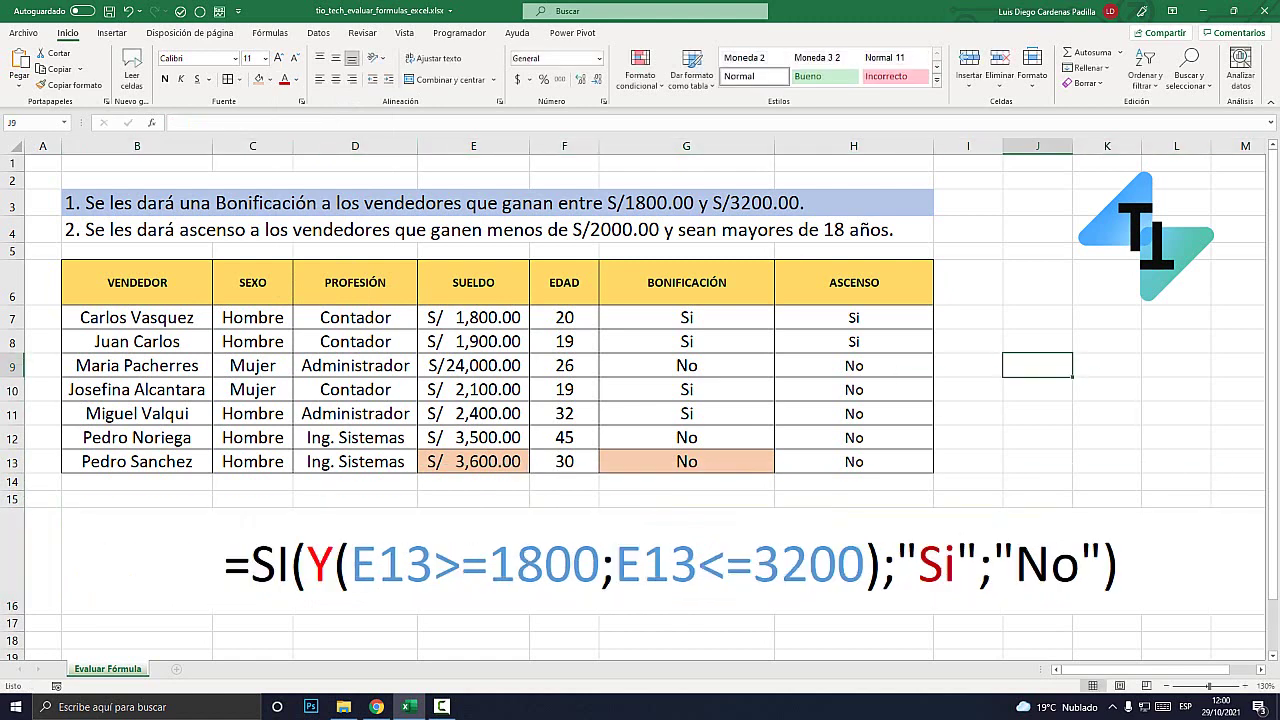
Clear B16's formula text, select G13, and show the Fórmulas auditing tools.
click(660, 565)
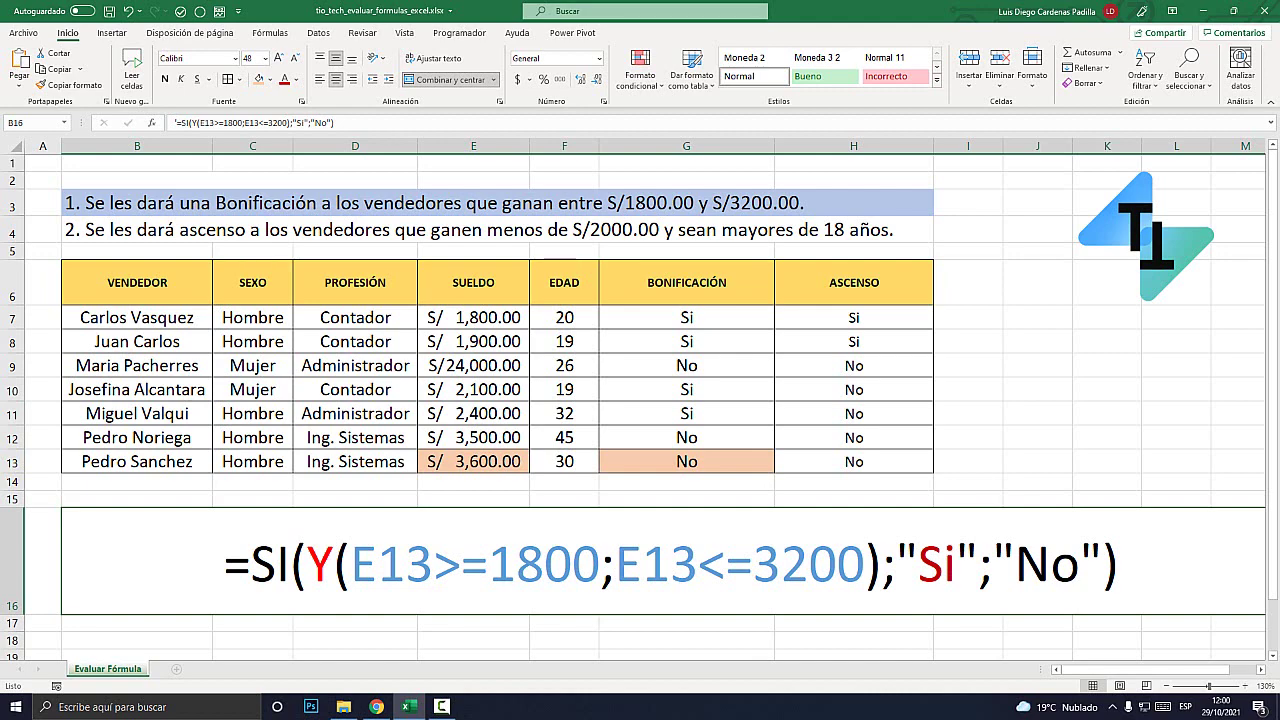
key(Delete)
click(717, 453)
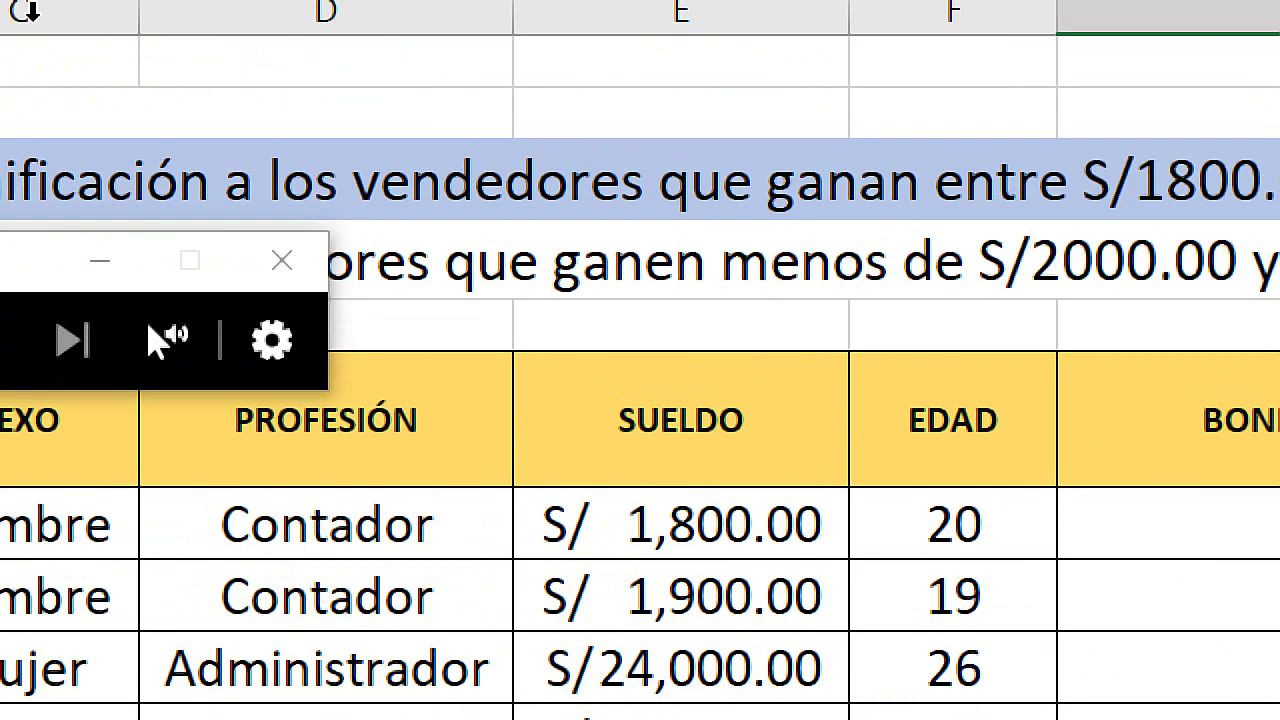
key(super+Escape)
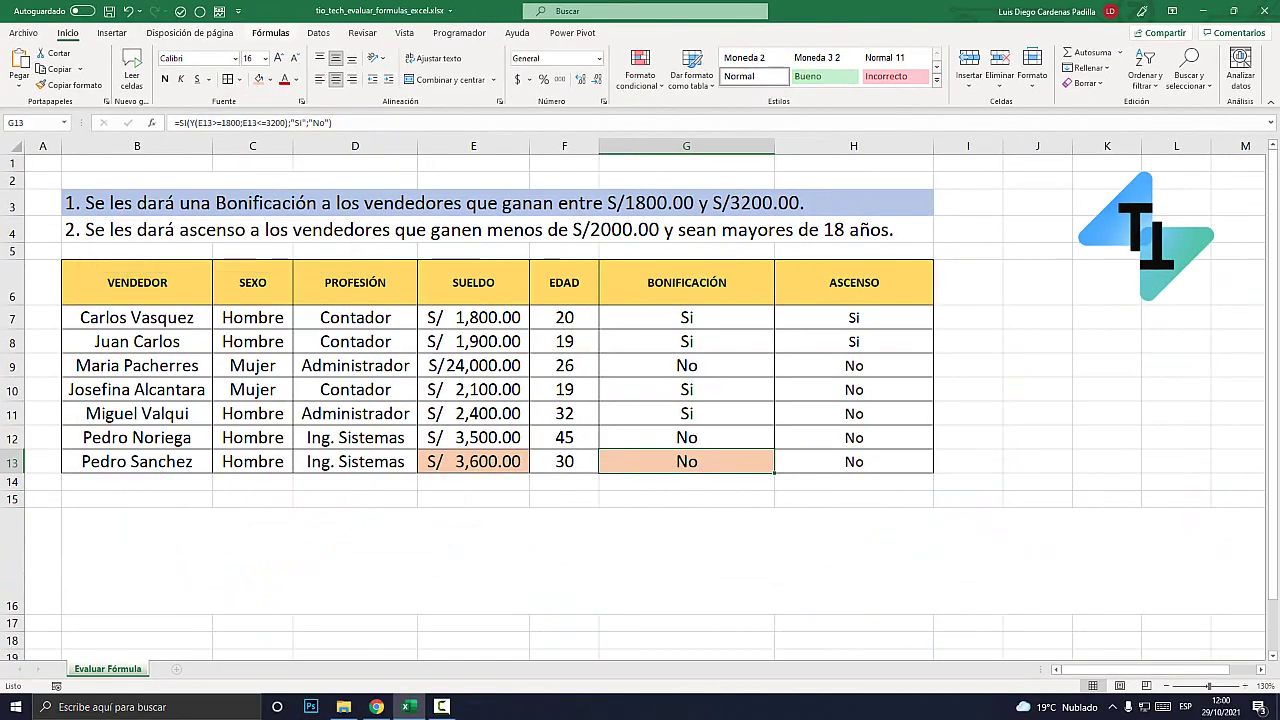
key(super+plus)
click(270, 34)
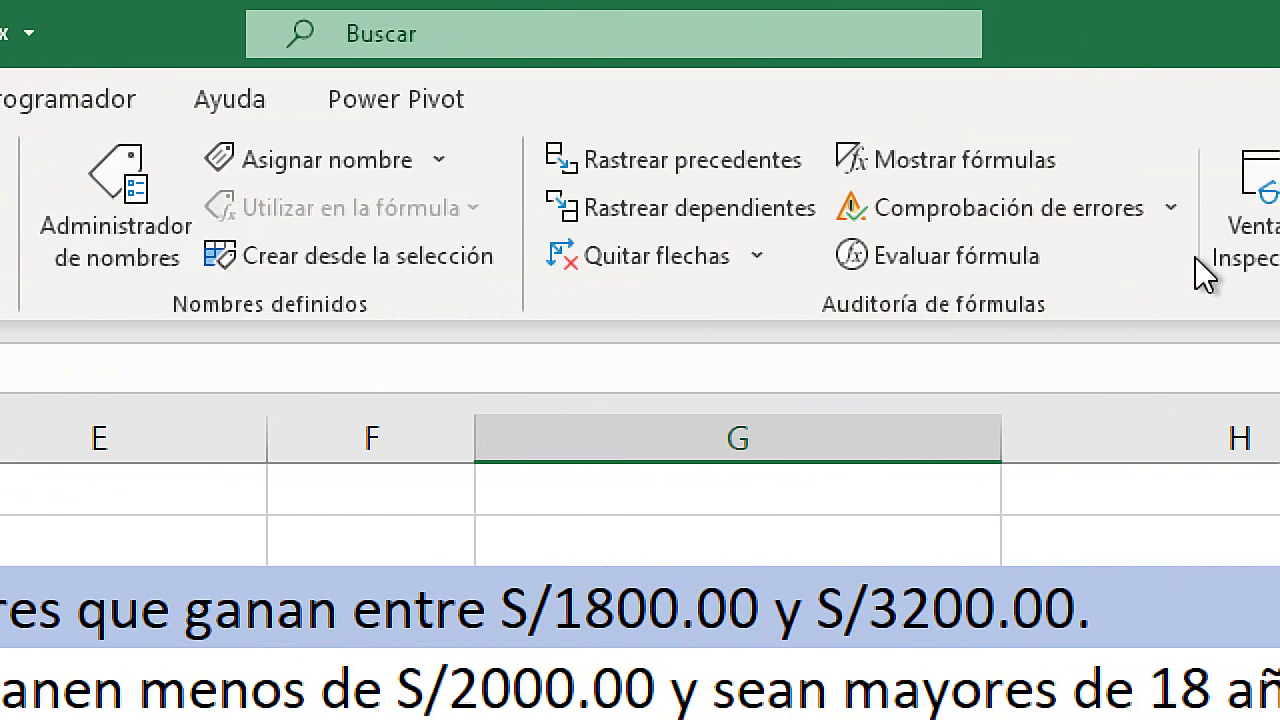
Run Evaluar fórmula on G13 and resolve the first E13 to 3600.
click(995, 263)
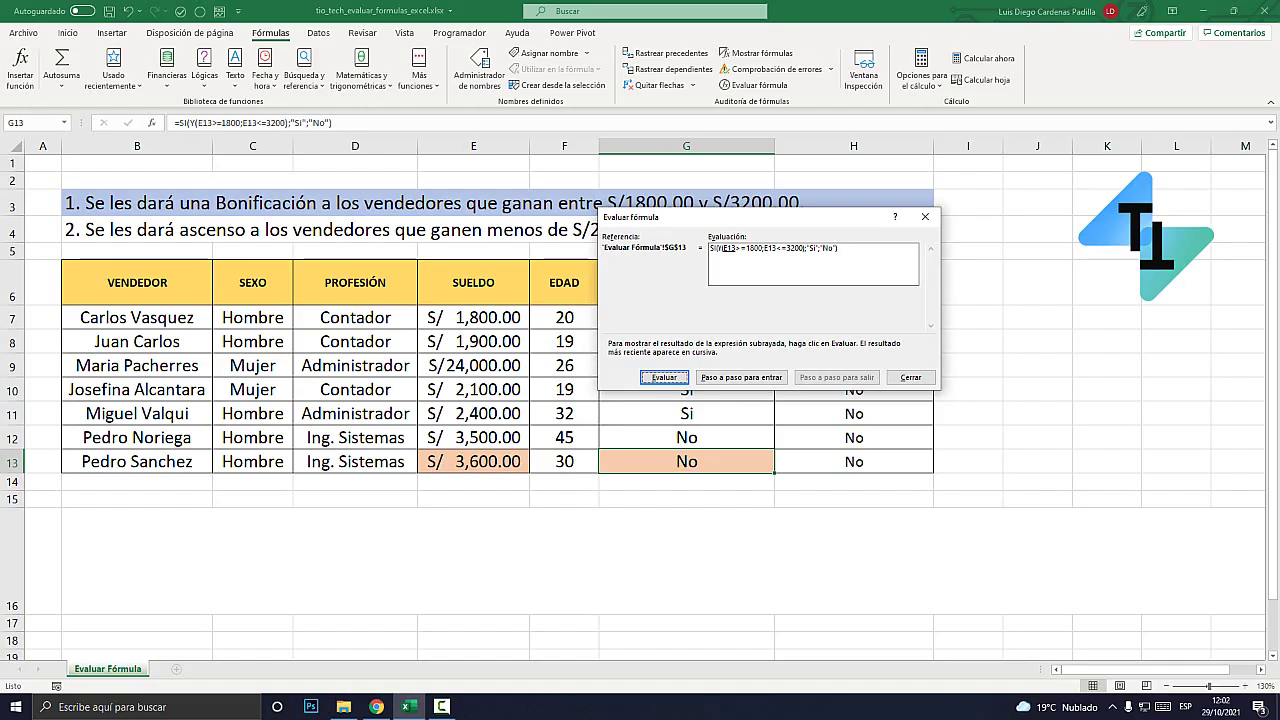
drag(650, 216, 475, 189)
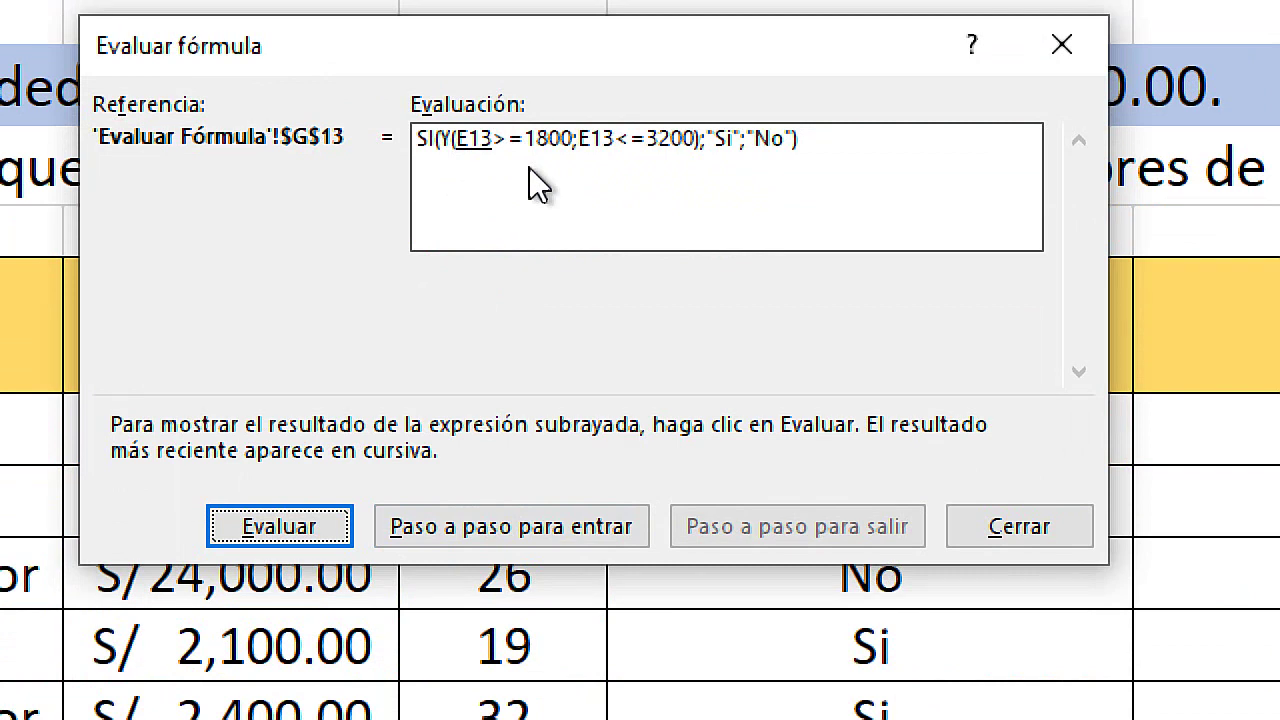
click(305, 530)
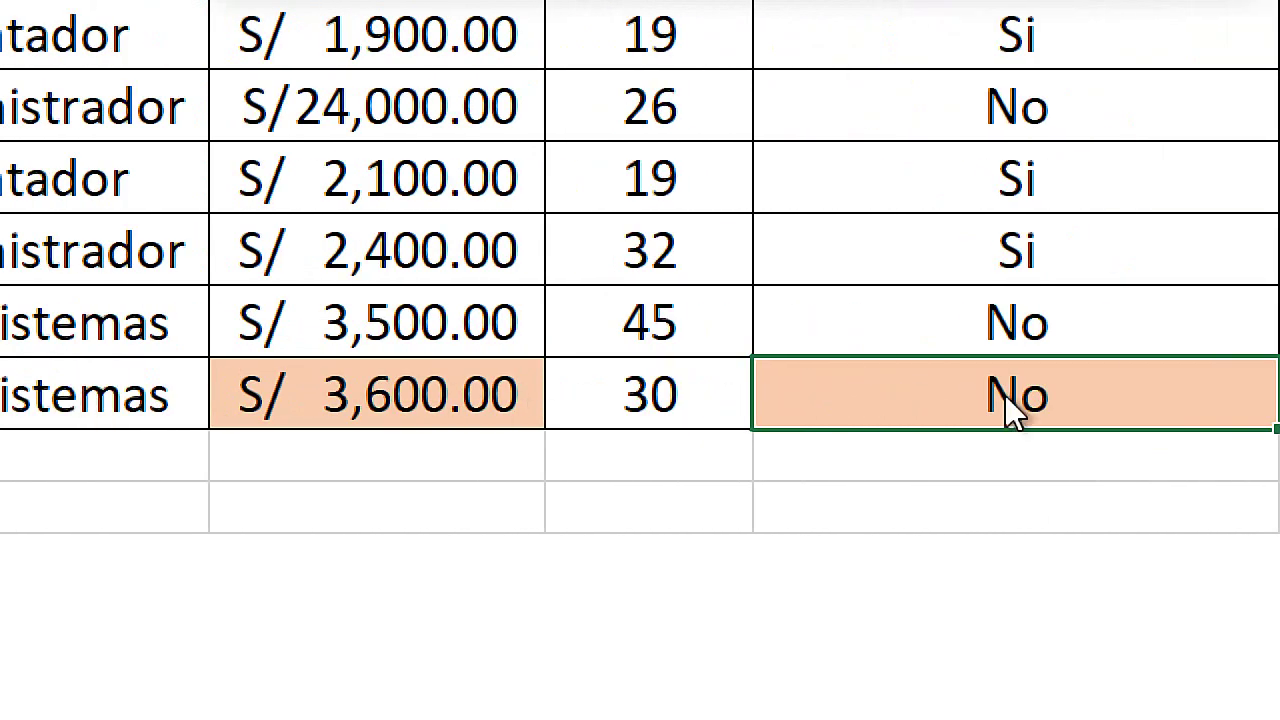
click(608, 12)
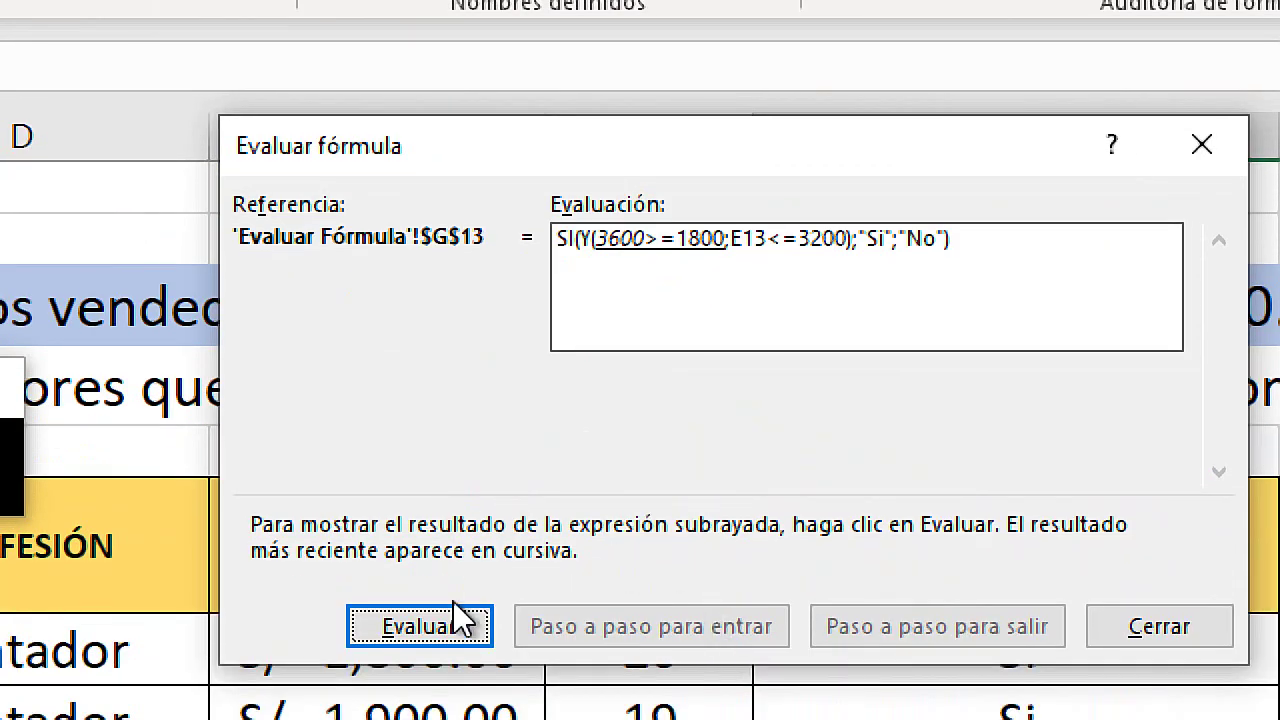
Evaluate 3600>=1800, 3600<=3200 and Y(VERDADERO;FALSO) through to the final result No.
click(437, 637)
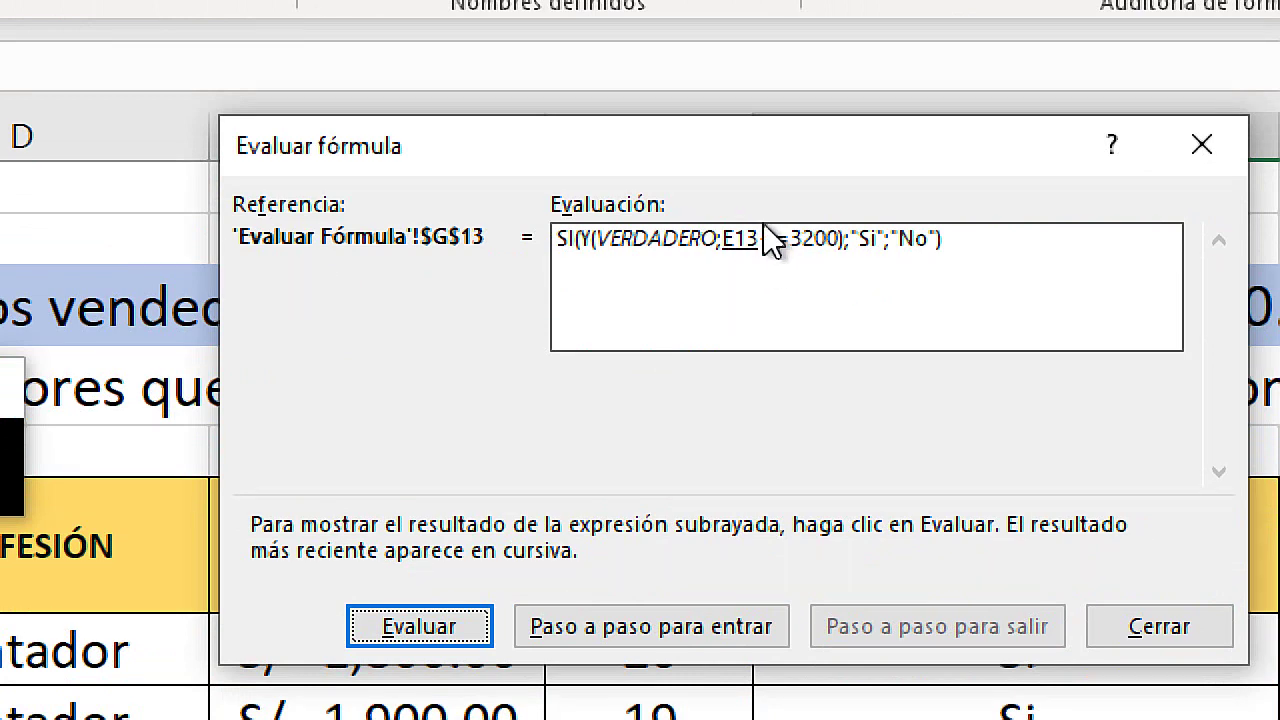
click(453, 621)
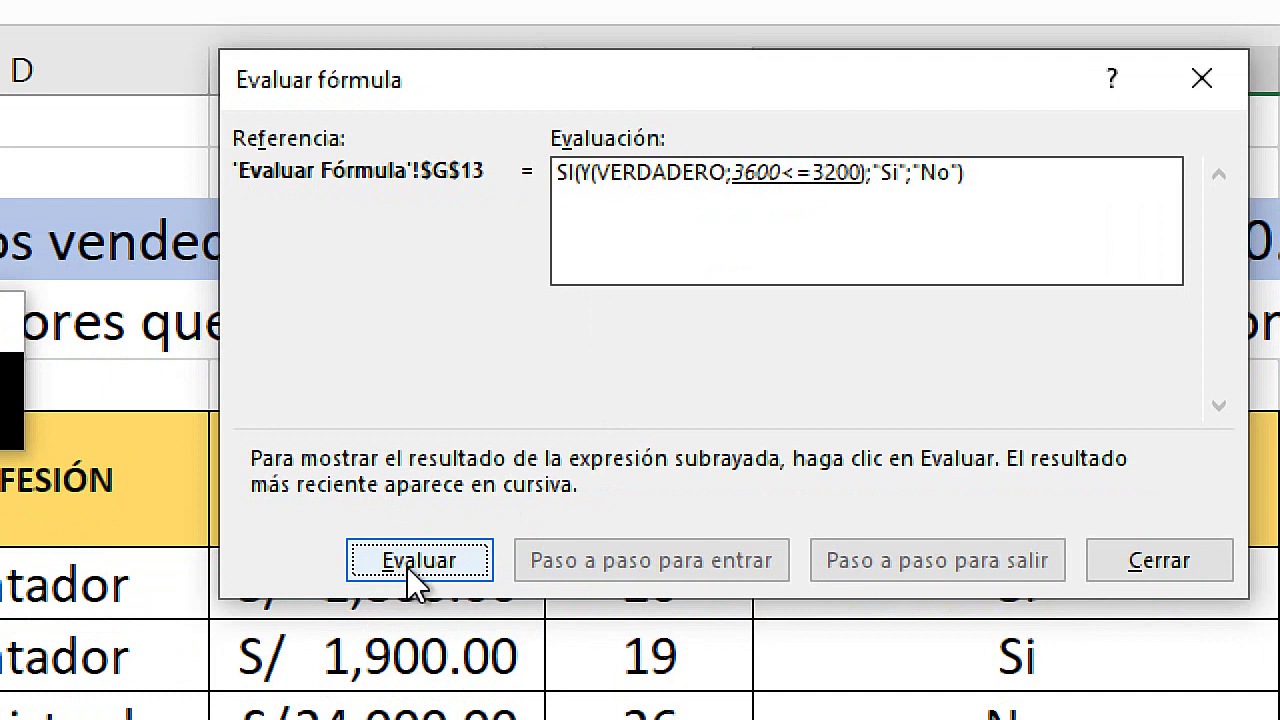
click(411, 563)
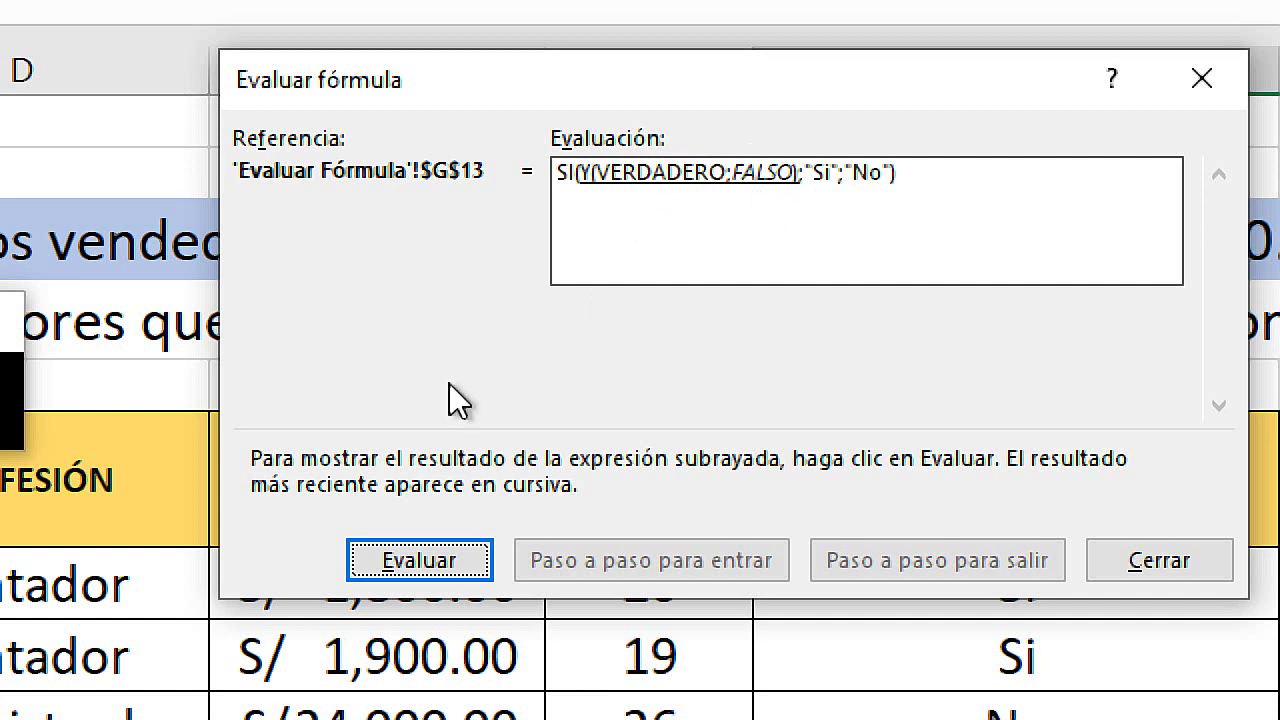
click(415, 563)
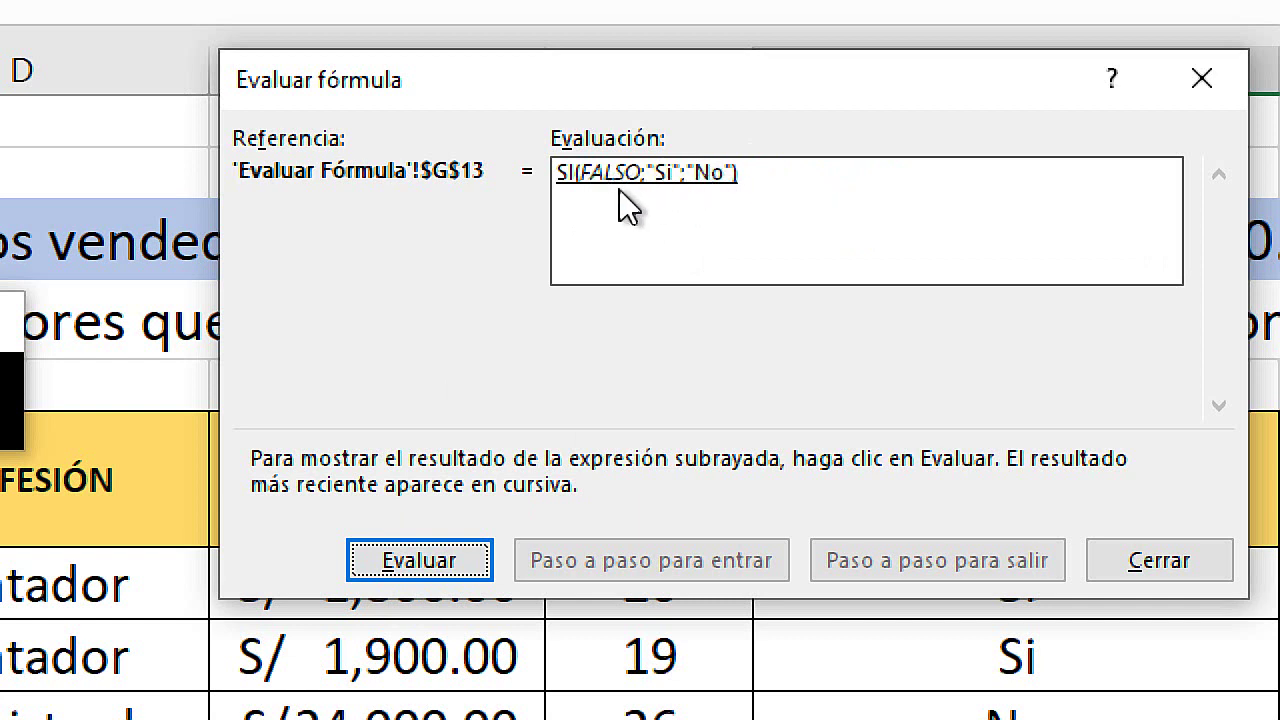
click(463, 558)
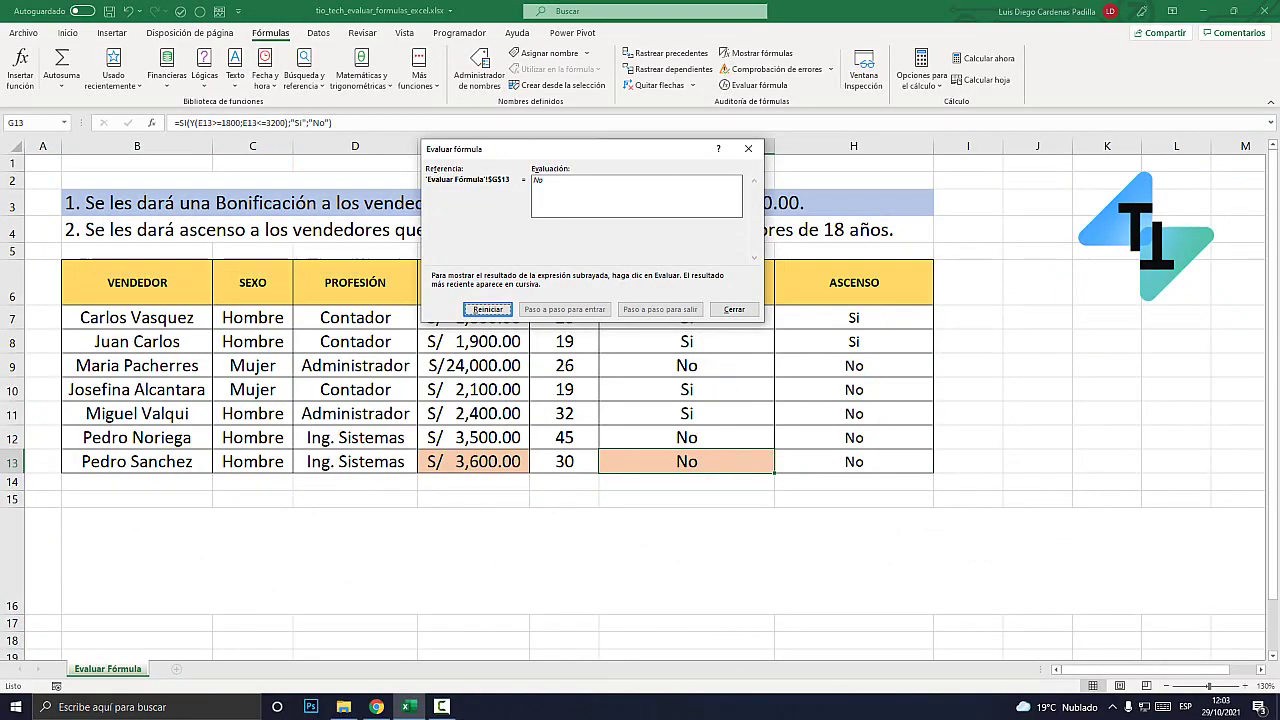
Close the evaluation window and enter 10, 20, 2, 5, 4, 3 in B23:B28.
key(Escape)
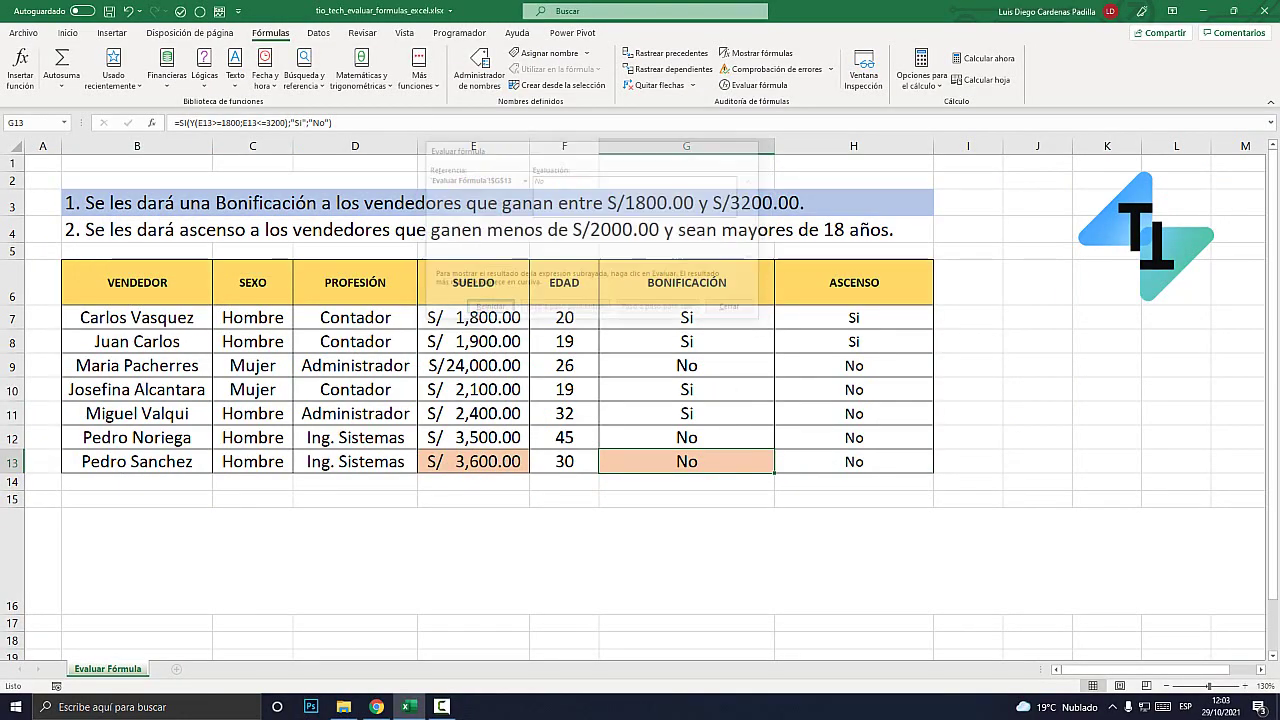
scroll(640, 400, down, 7)
scroll(640, 400, up, 1)
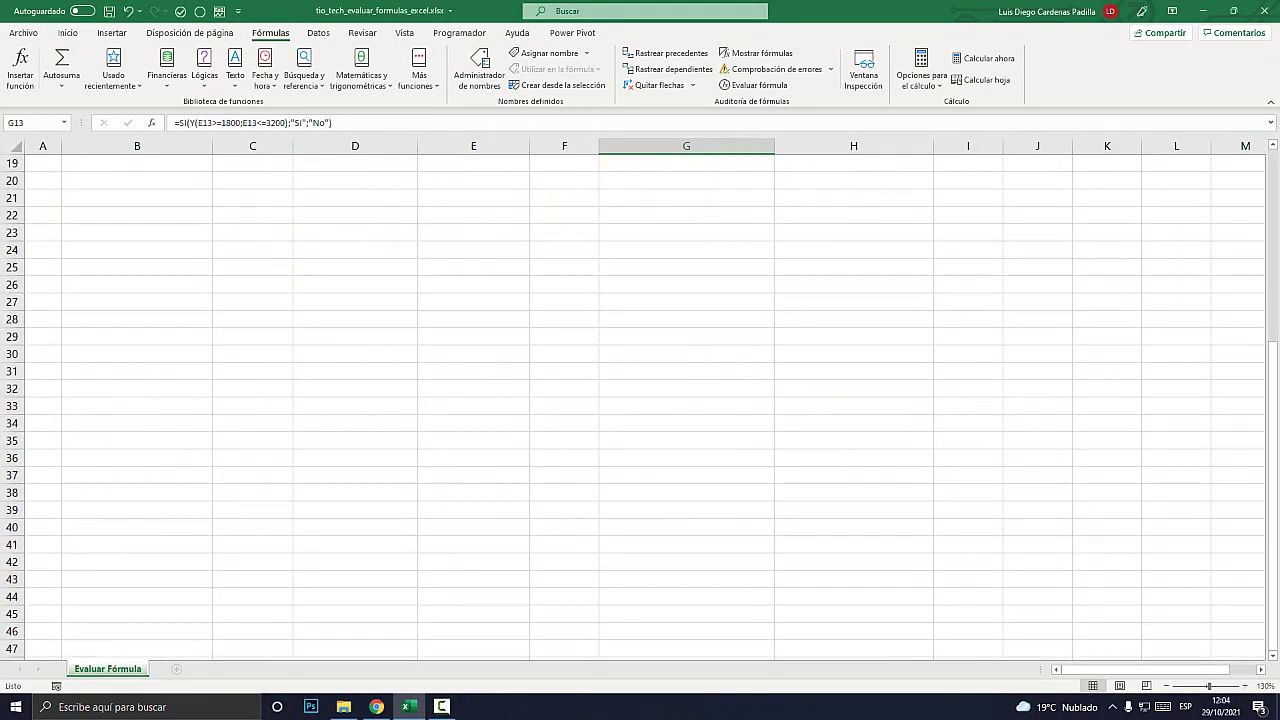
click(137, 232)
text(10)
key(Return)
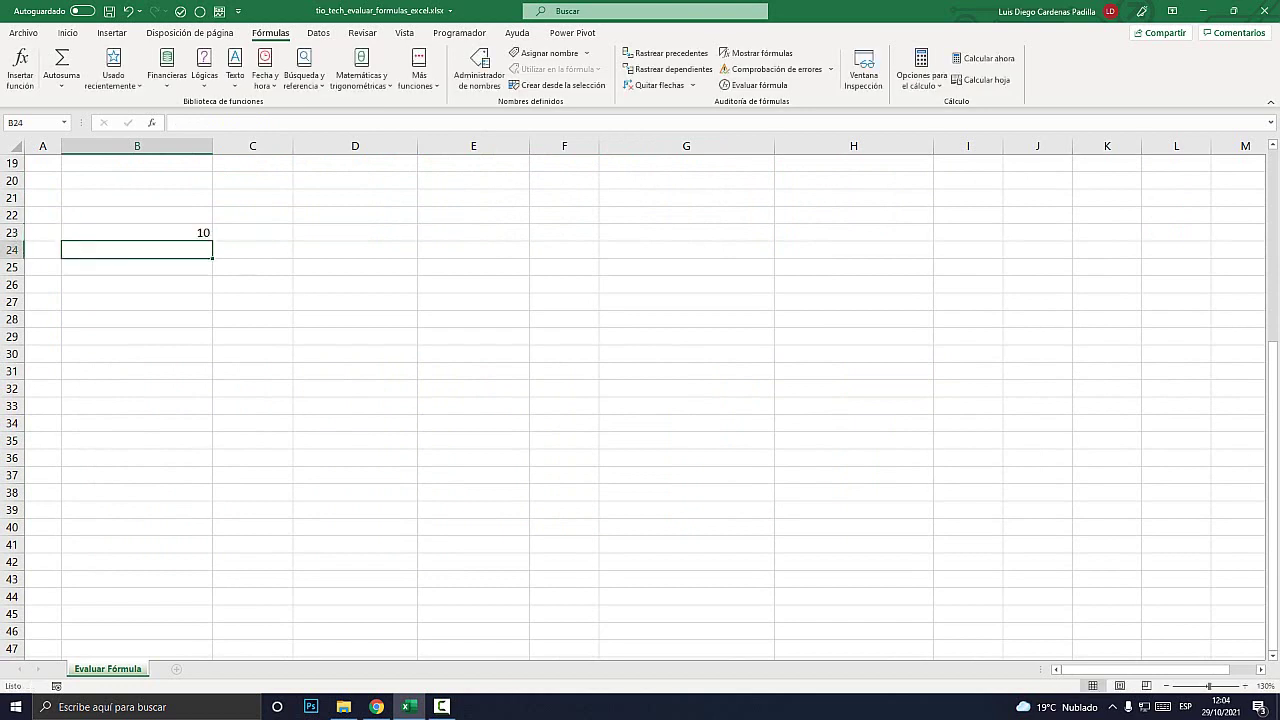
text(20)
key(Return)
text(2)
key(Return)
text(5)
key(Return)
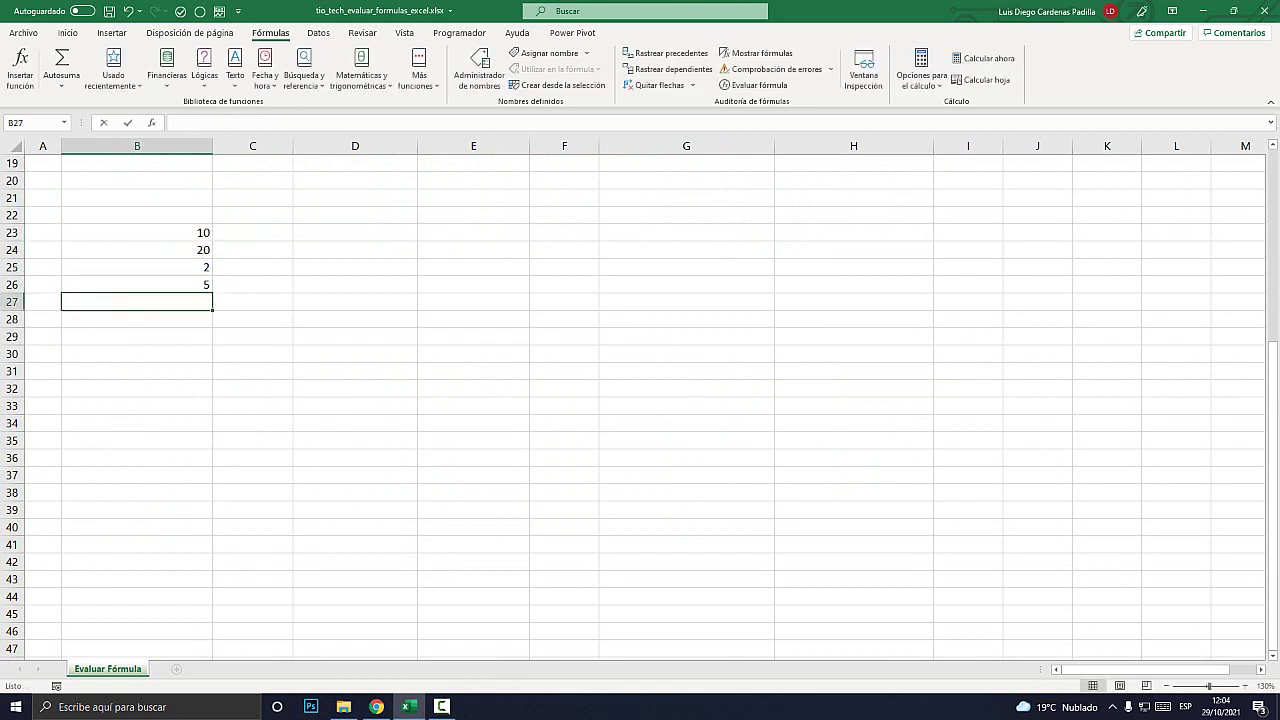
text(4)
key(Return)
text(63)
key(BackSpace)
key(BackSpace)
text(3)
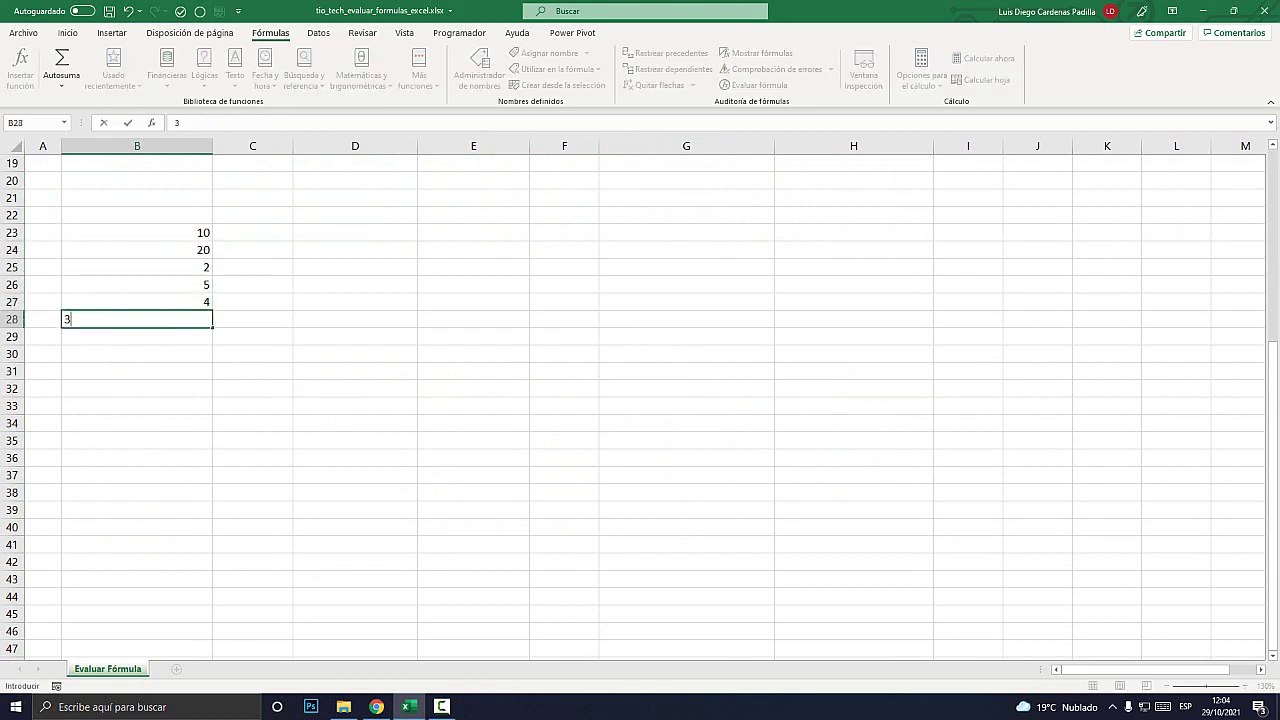
key(Return)
Set B23:C28 to font size 26 and centre the numbers.
drag(137, 232, 252, 319)
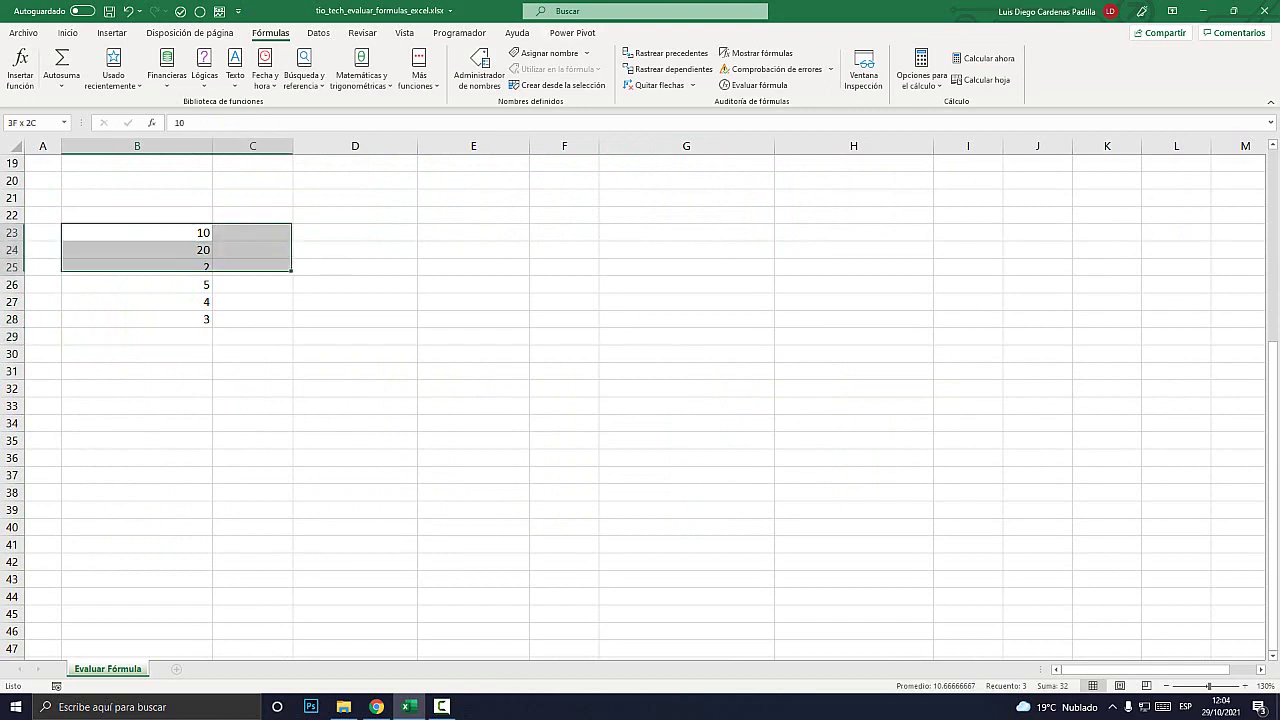
click(67, 33)
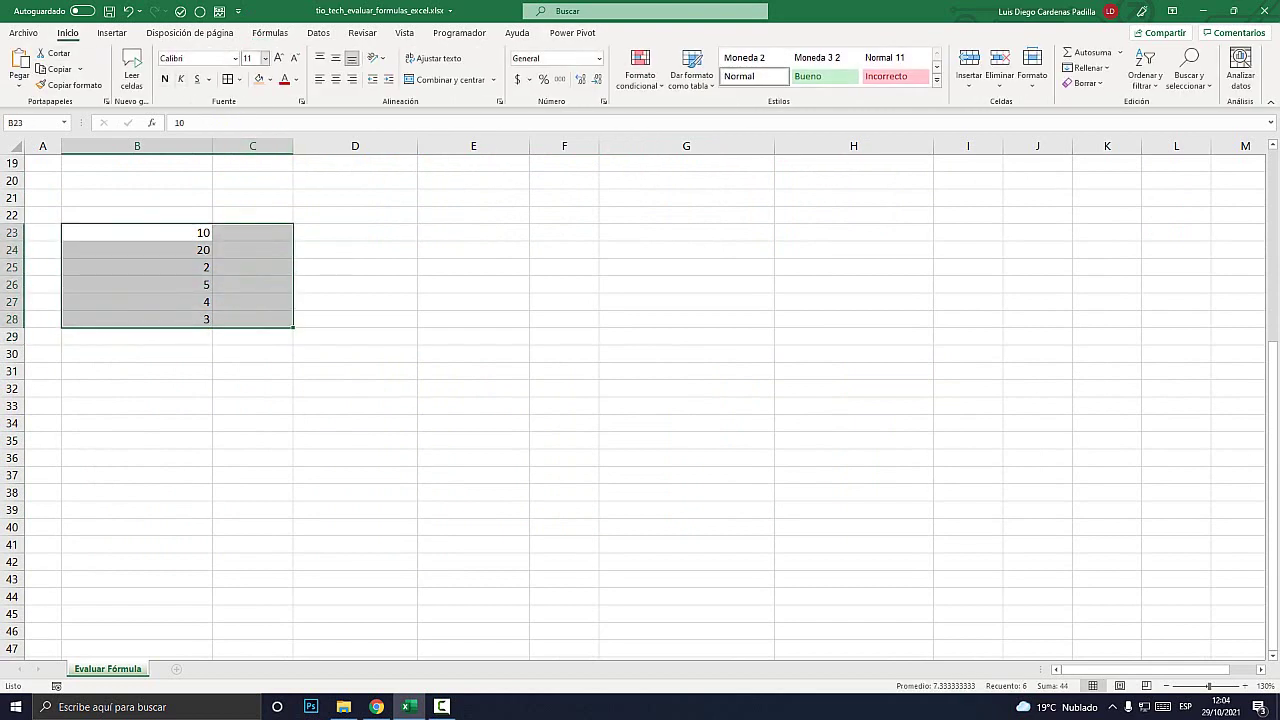
click(278, 57)
click(278, 57)
click(278, 57)
click(278, 57)
click(278, 57)
click(278, 57)
click(278, 57)
click(278, 57)
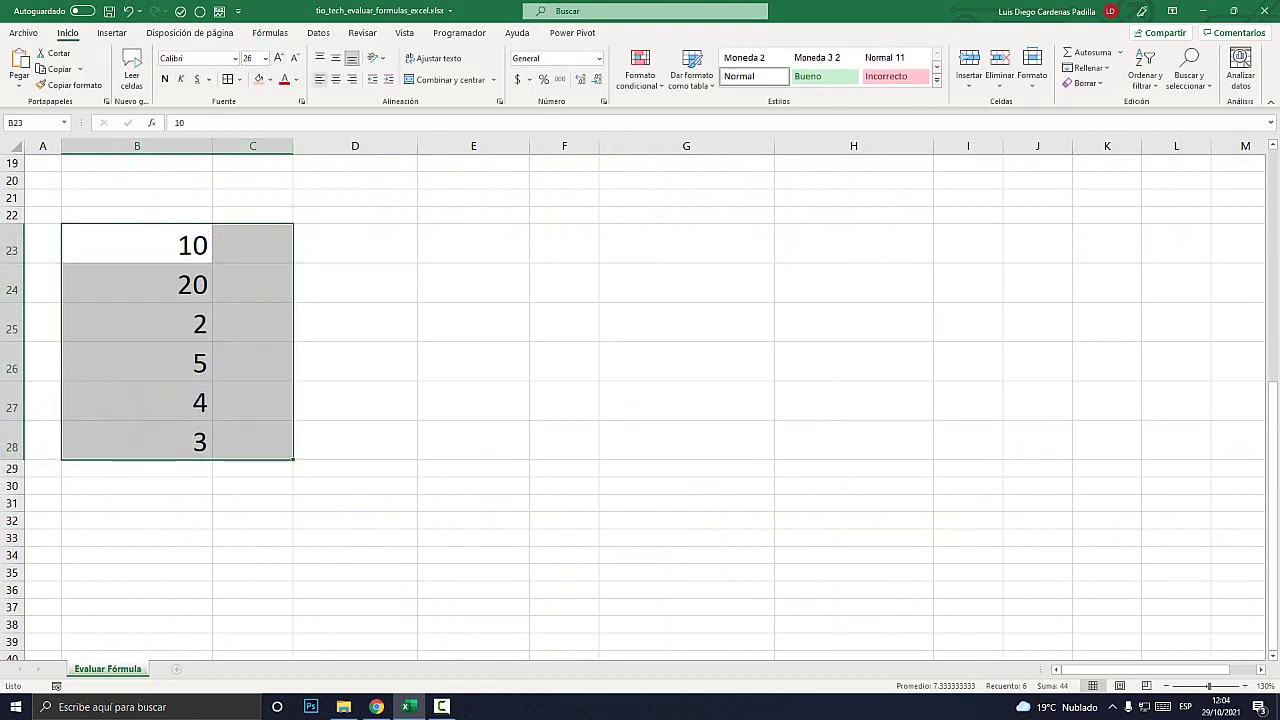
click(335, 79)
click(252, 243)
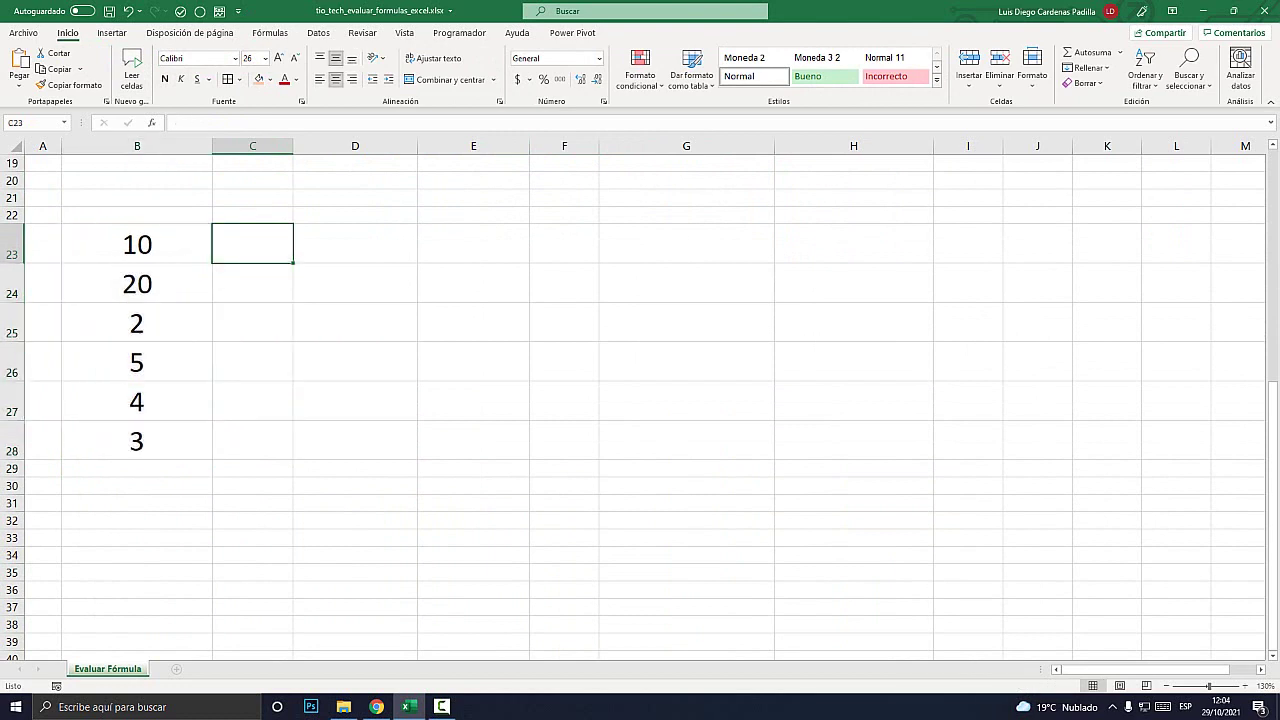
Enter 2, 4 and 5 in C23:C25.
text(2)
key(Return)
text(4)
key(Return)
text(5)
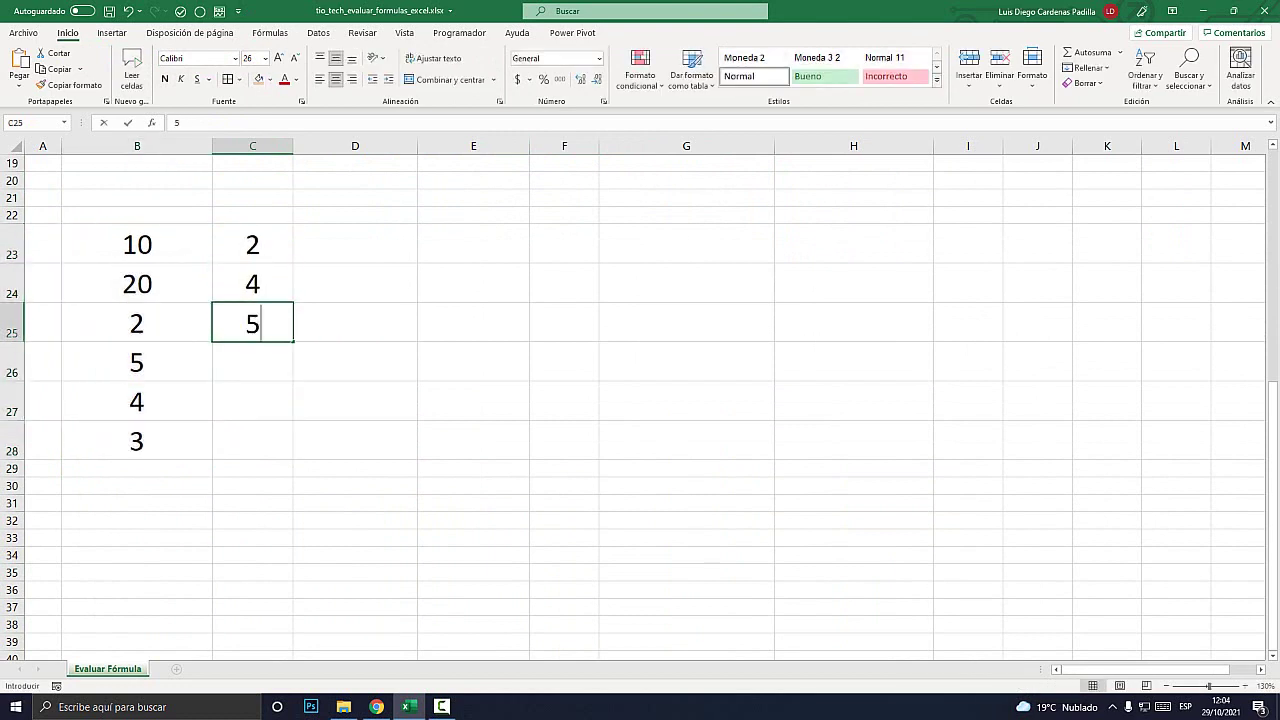
key(Return)
Enlarge D26's font and begin its formula with =(B24.
click(355, 361)
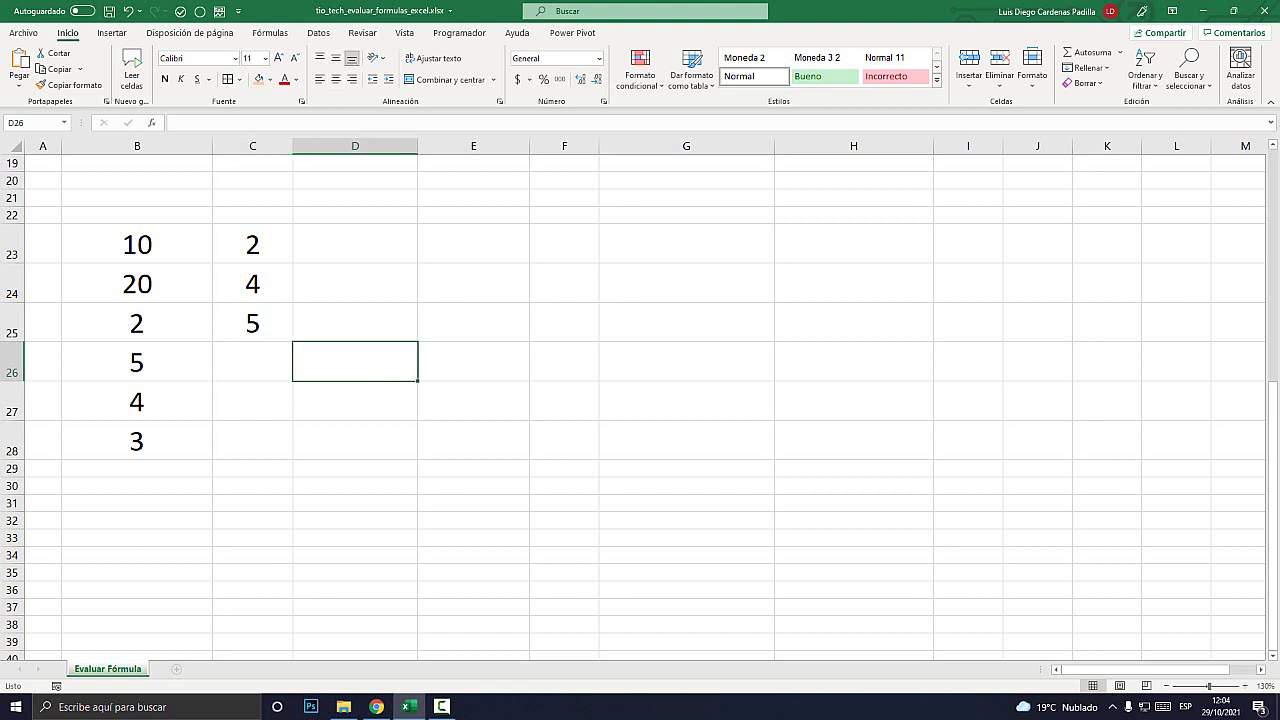
text(=)
key(Escape)
click(278, 57)
click(278, 57)
click(278, 57)
click(278, 57)
click(278, 57)
text(=()
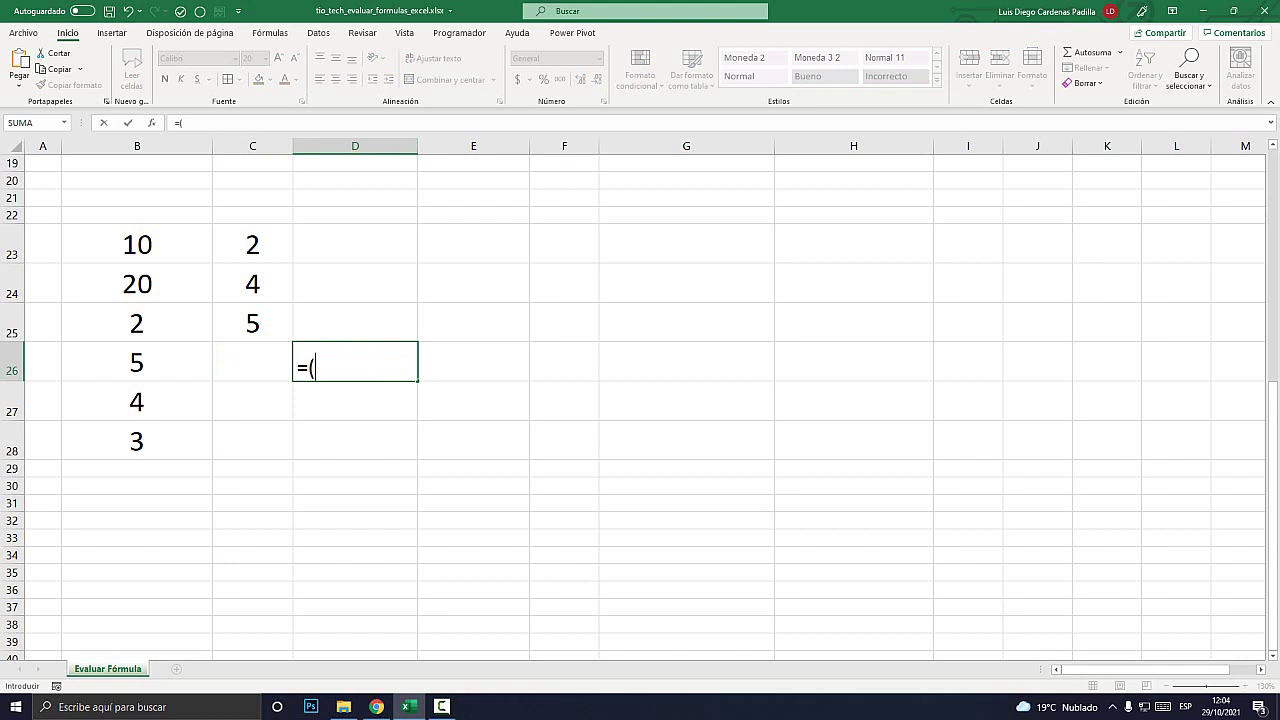
click(137, 283)
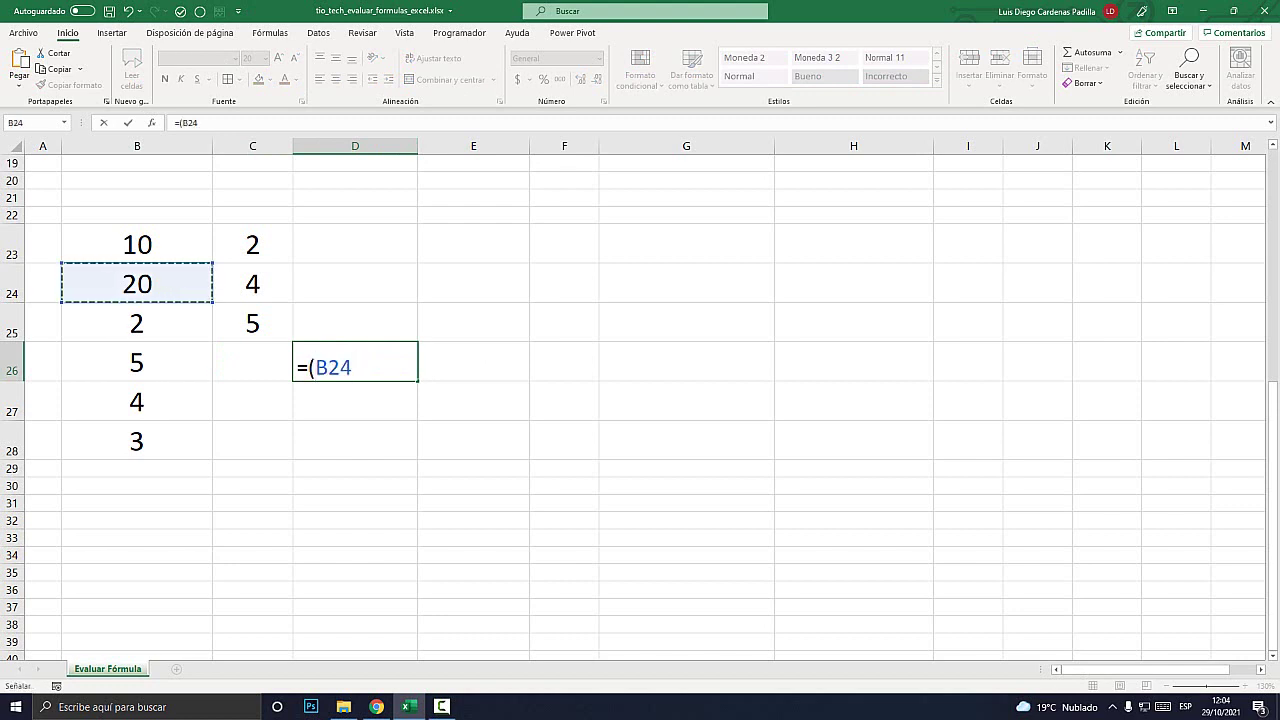
Continue D26's formula with +C24, then *(B25/B26).
text(+)
click(252, 283)
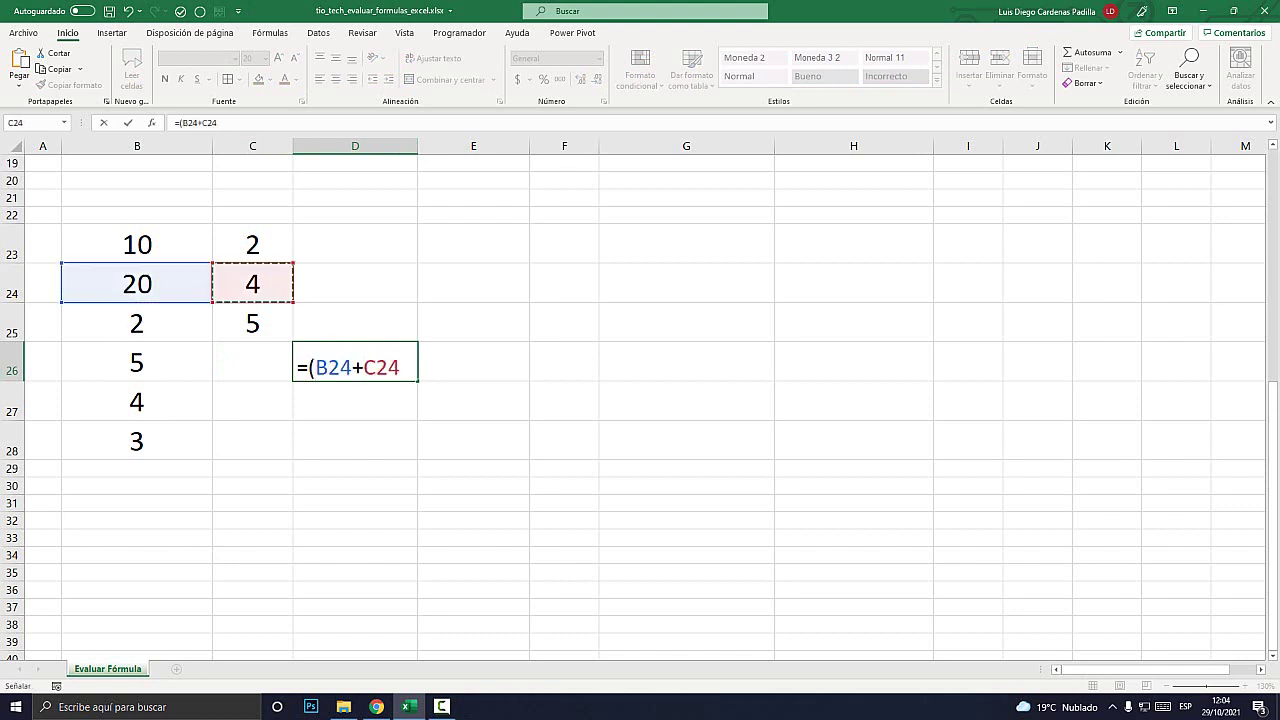
text()*)
text(()
click(137, 322)
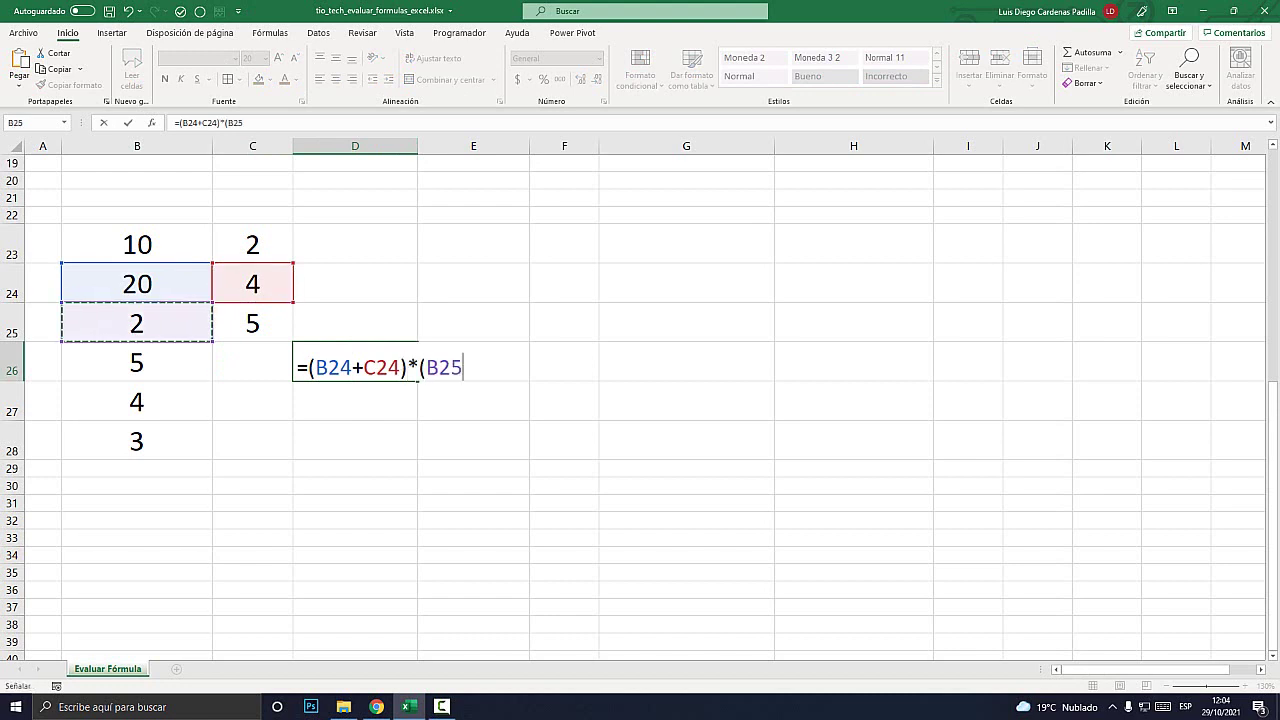
text(/)
click(137, 362)
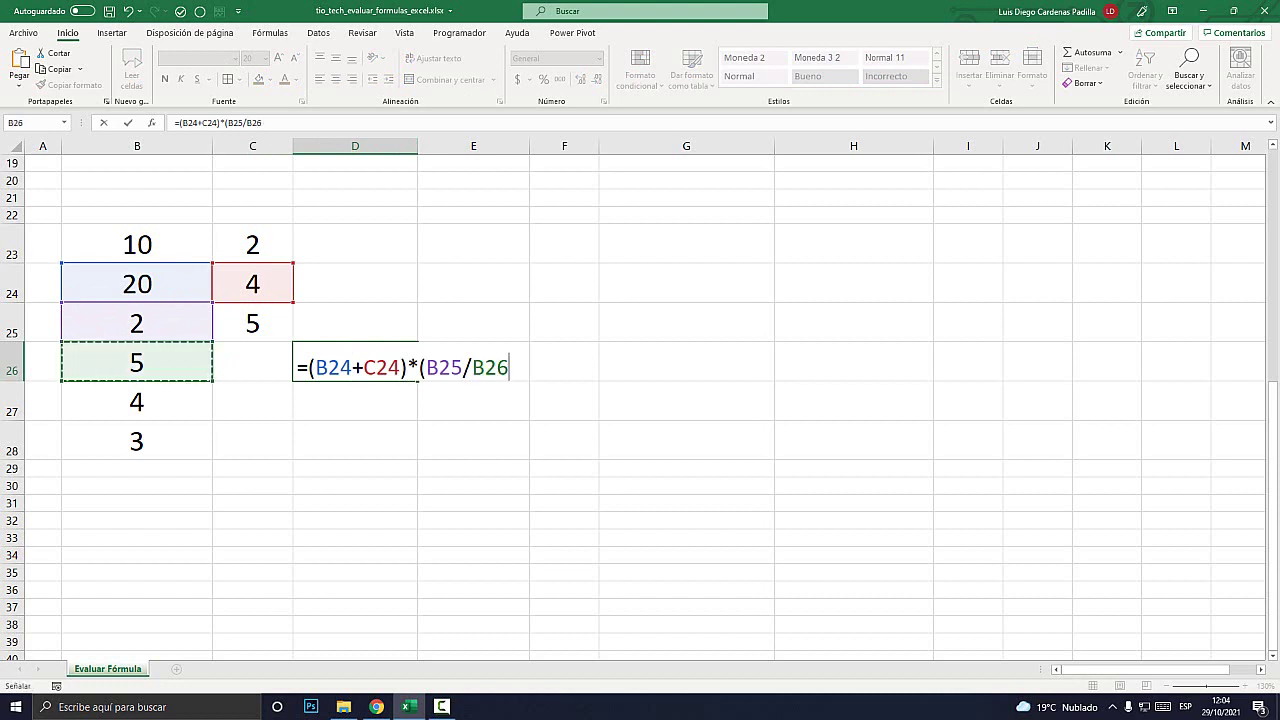
text())
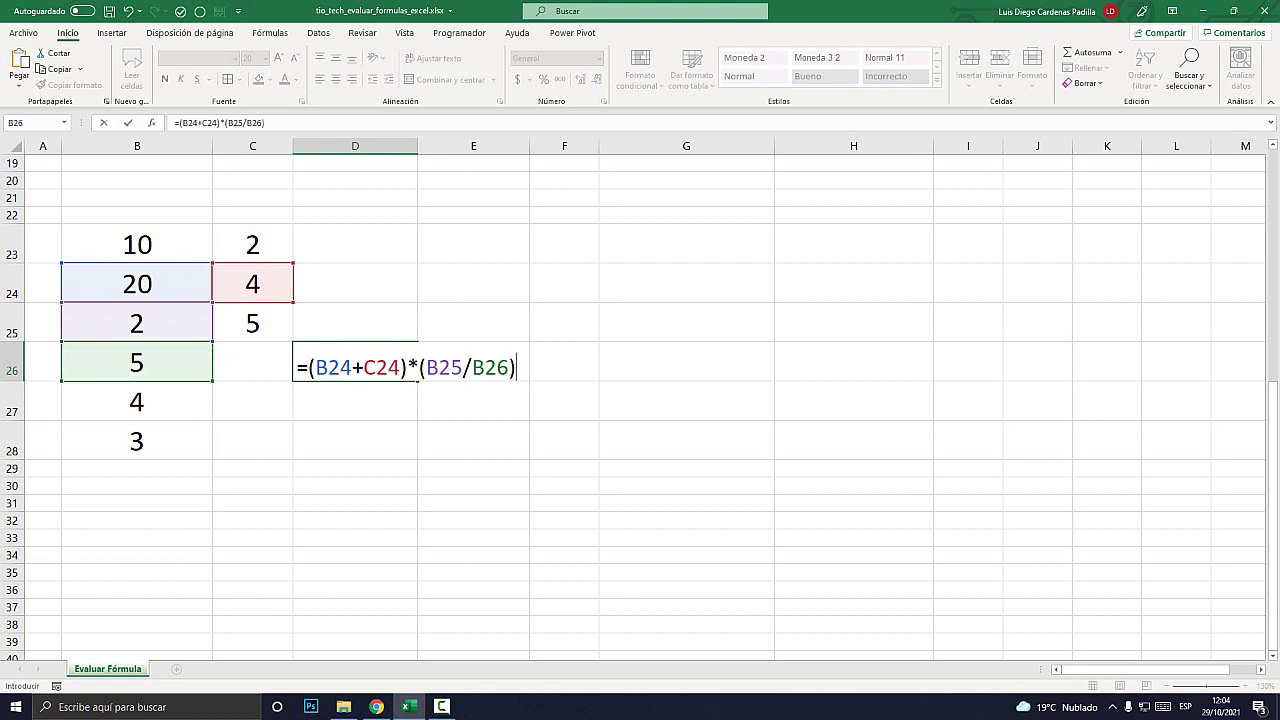
text(+)
Append +B28+B23+C23+B27 to D26's formula and commit it, giving 28.6.
click(137, 440)
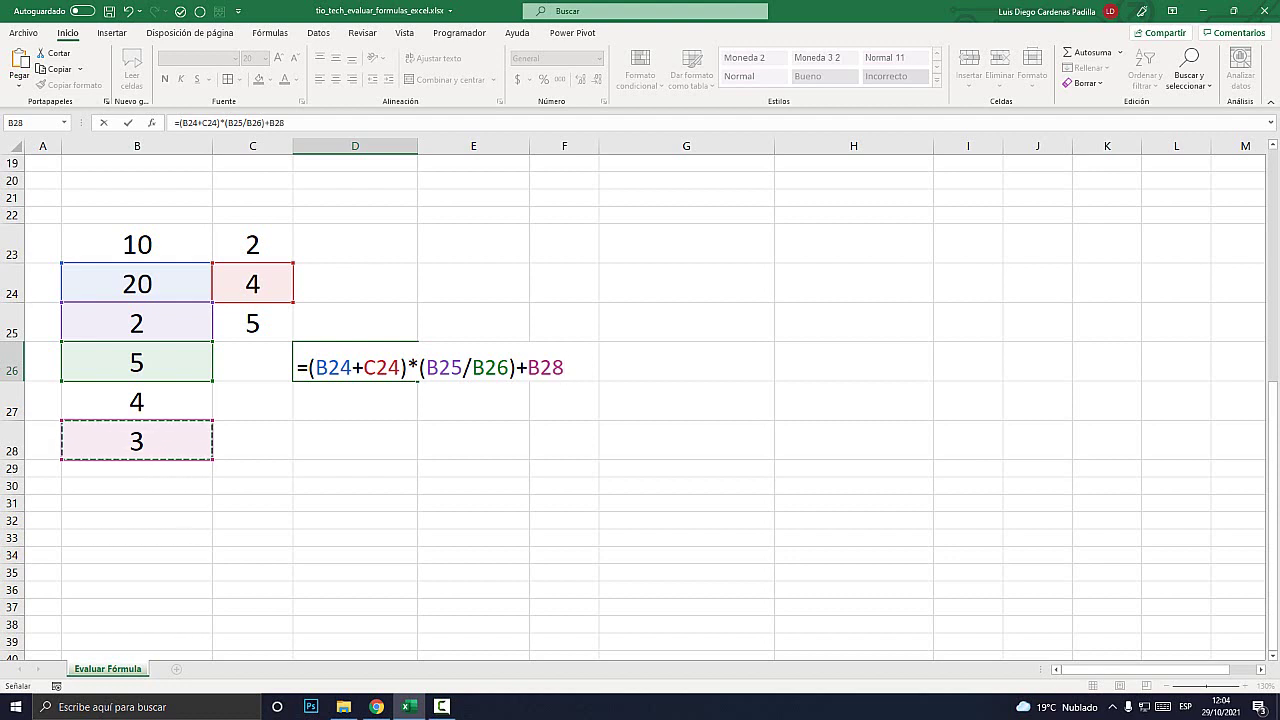
text(+)
click(137, 244)
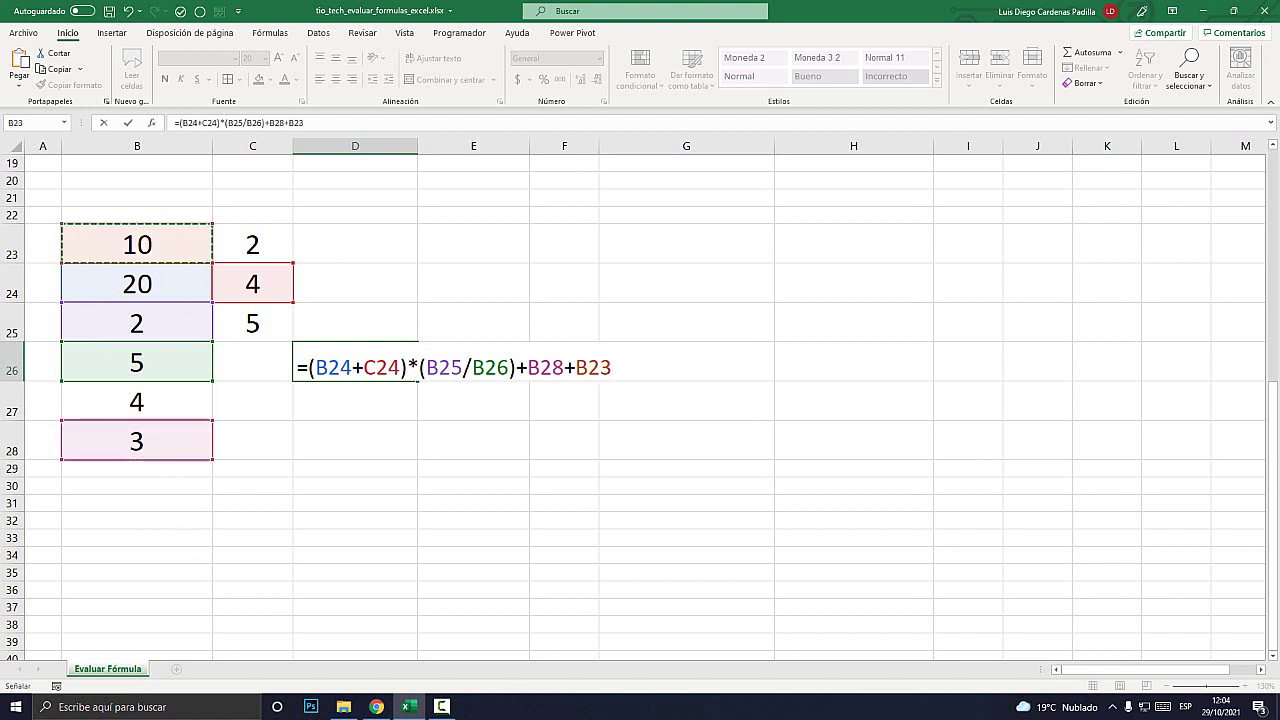
text(+)
click(252, 244)
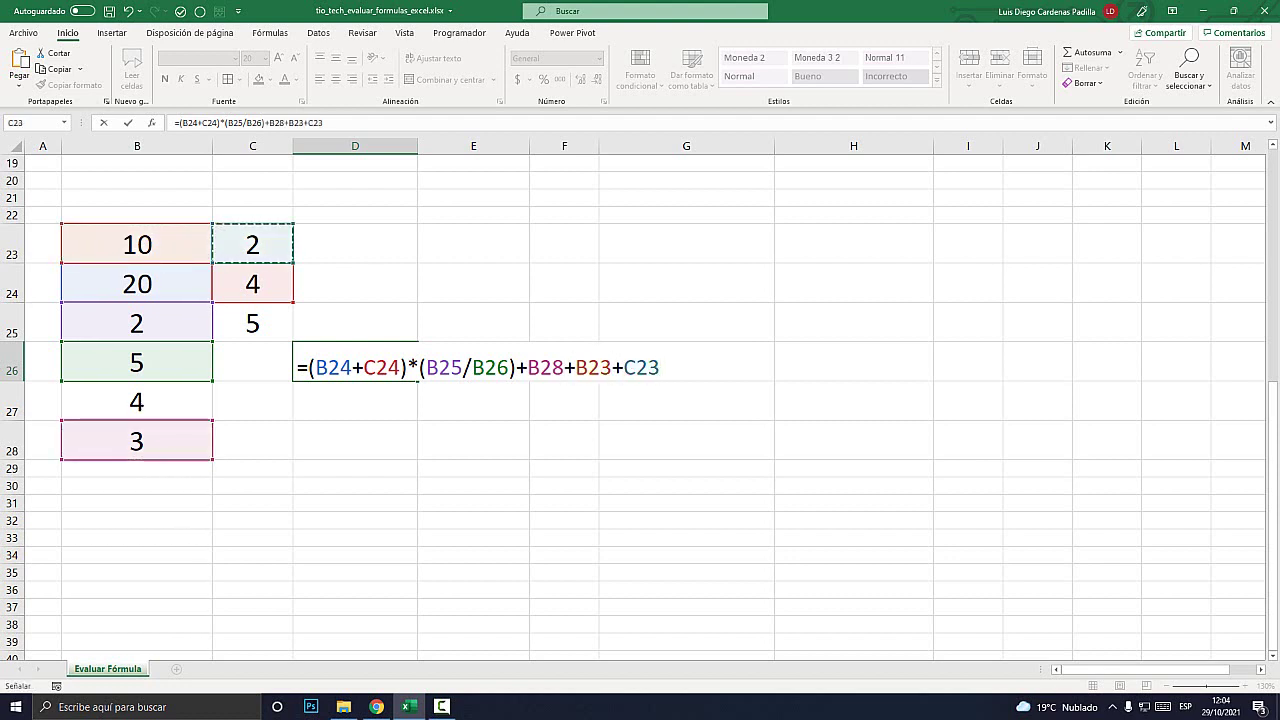
text(+)
click(137, 401)
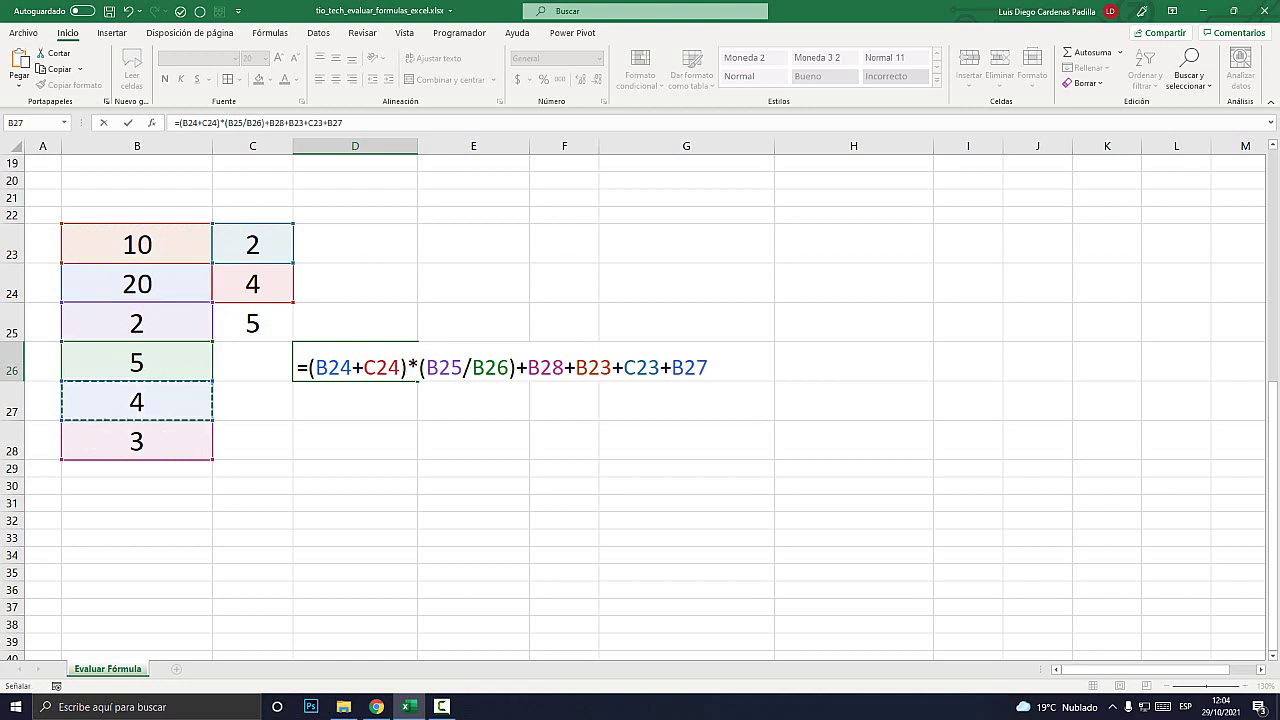
key(Return)
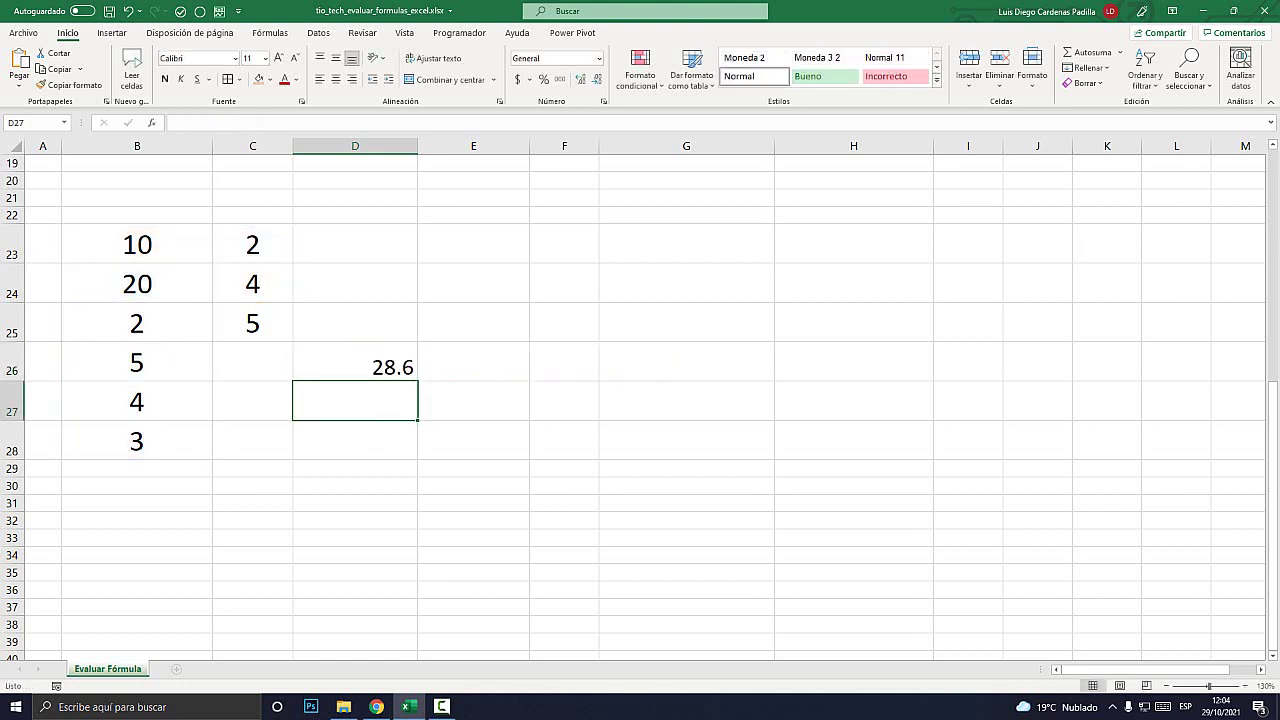
double_click(376, 367)
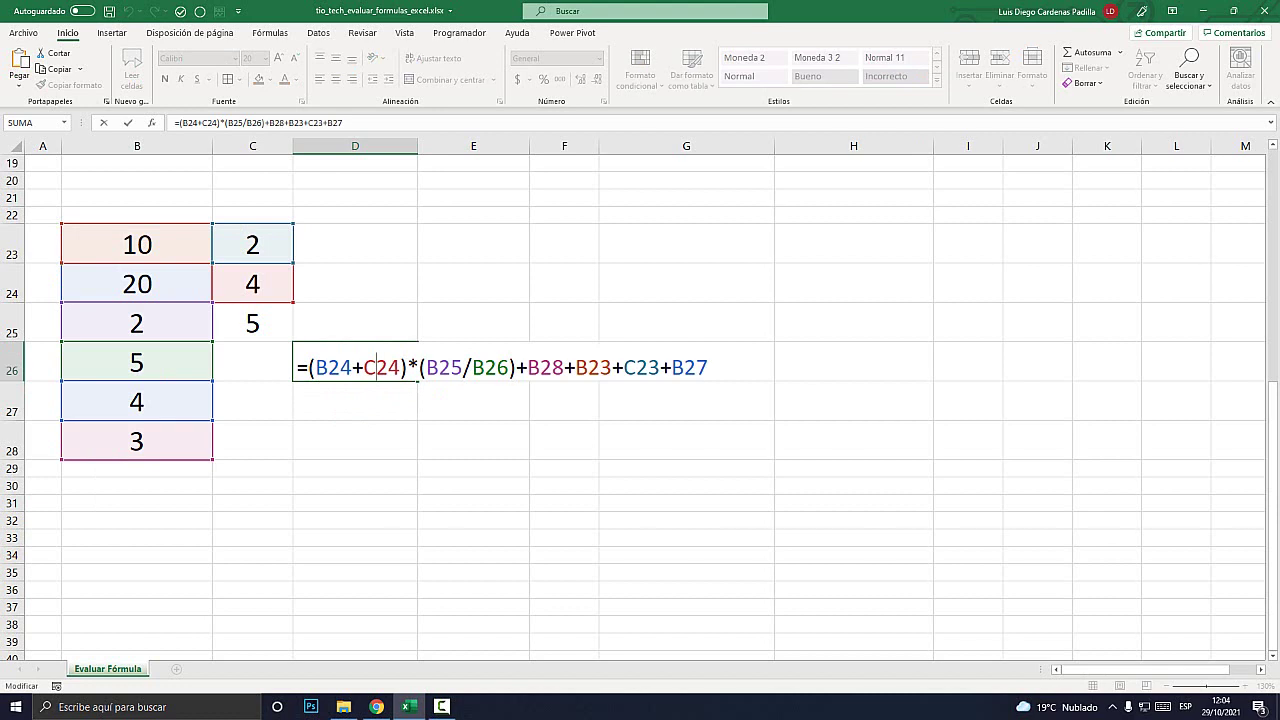
drag(708, 367, 296, 367)
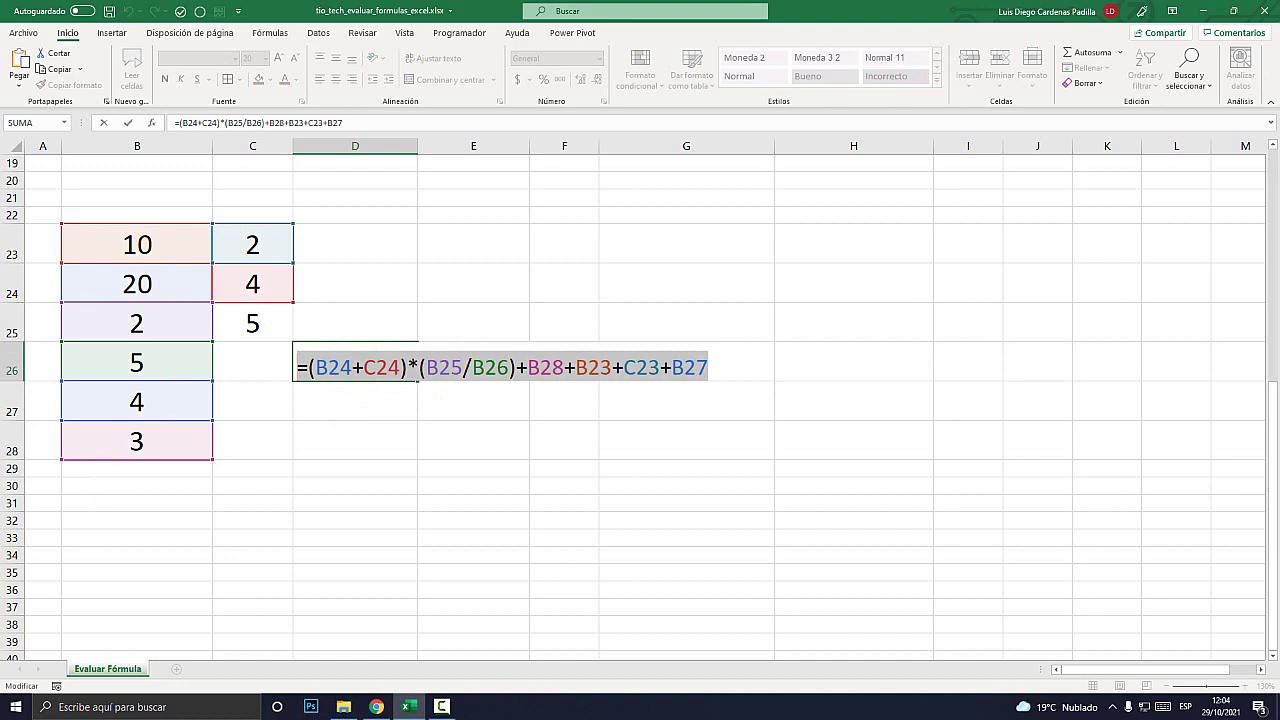
key(Escape)
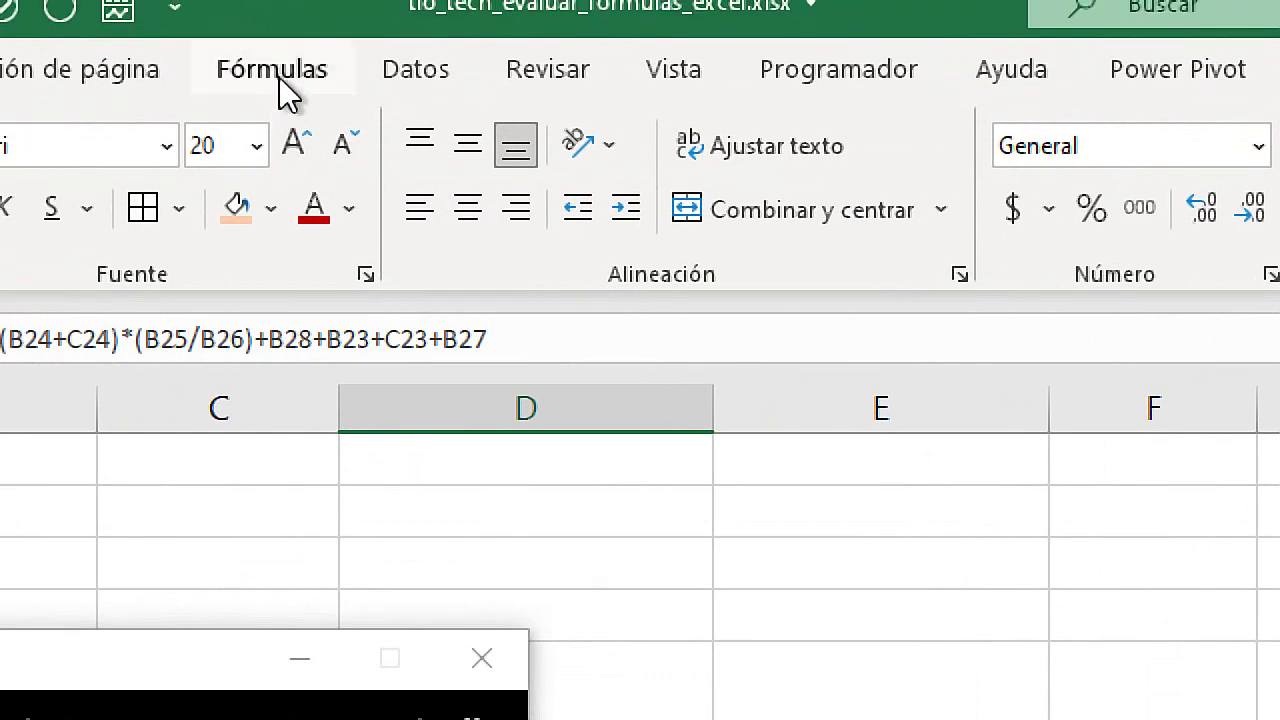
Launch Evaluar fórmula from the Fórmulas ribbon for D26 and move the dialog slightly right.
click(272, 37)
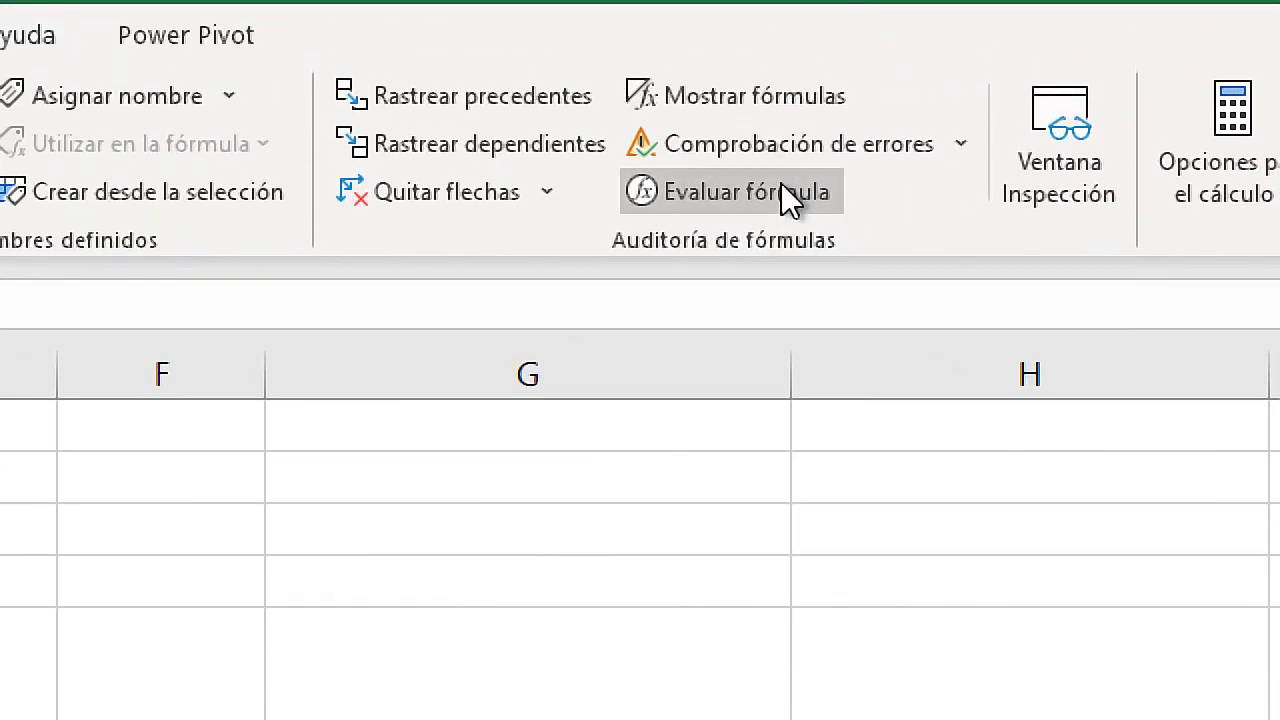
click(781, 186)
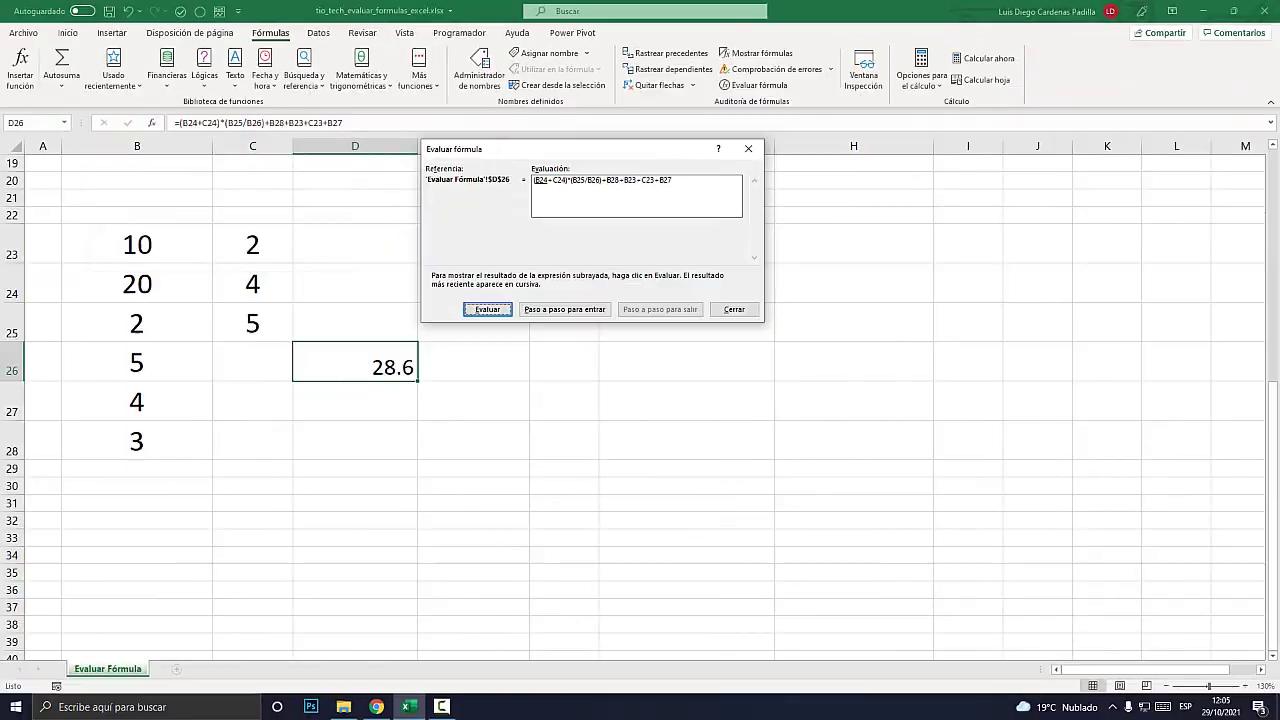
drag(480, 149, 524, 149)
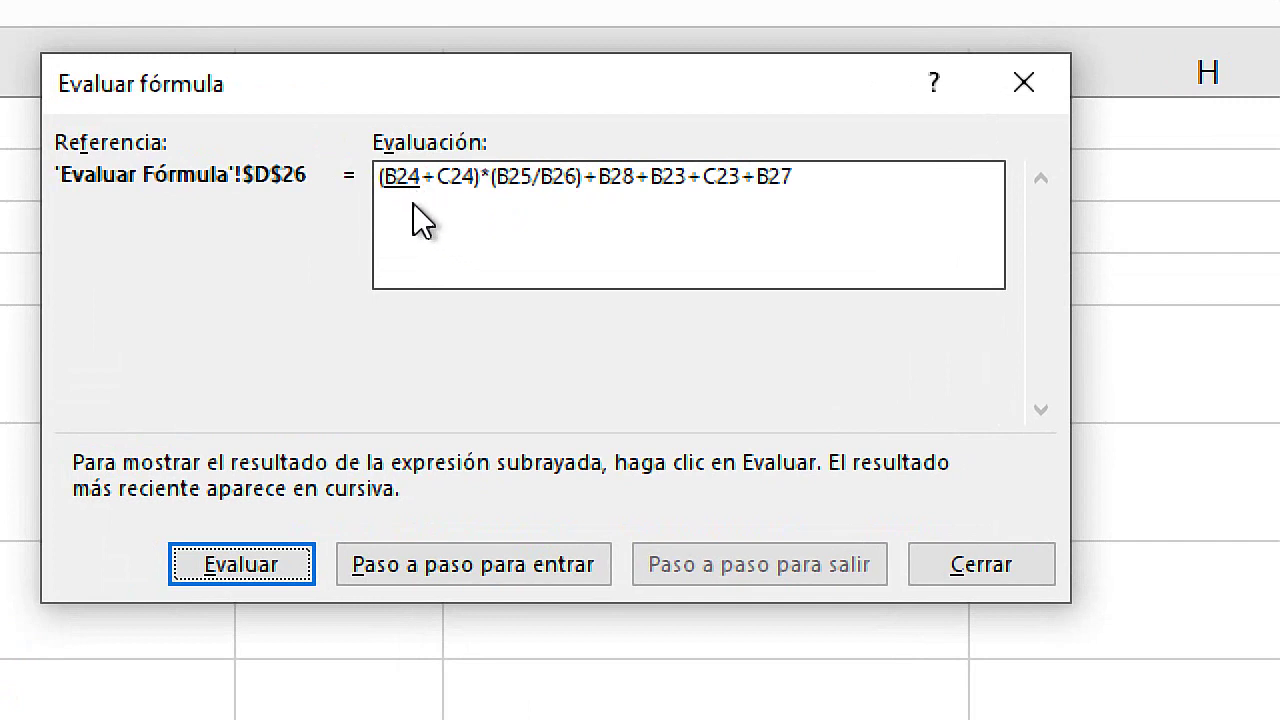
Step through B24=20 and C24=4 until (B24+C24) reduces to 24.
click(251, 567)
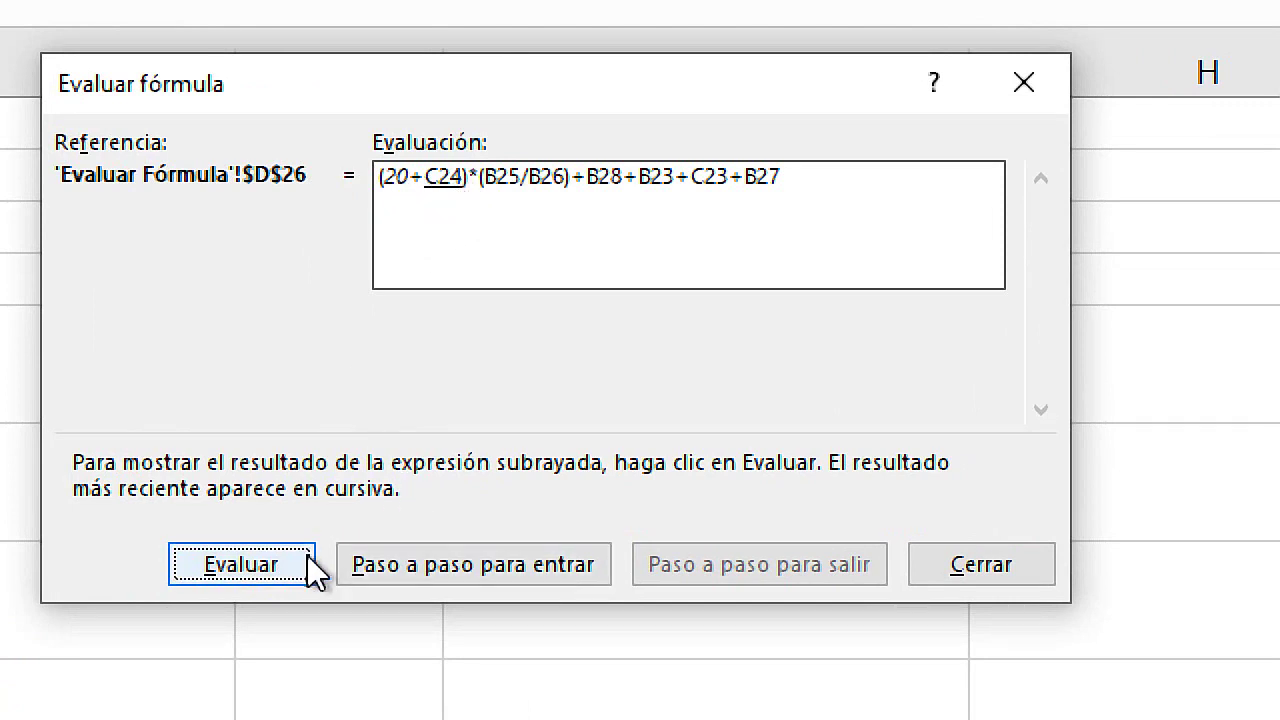
click(263, 560)
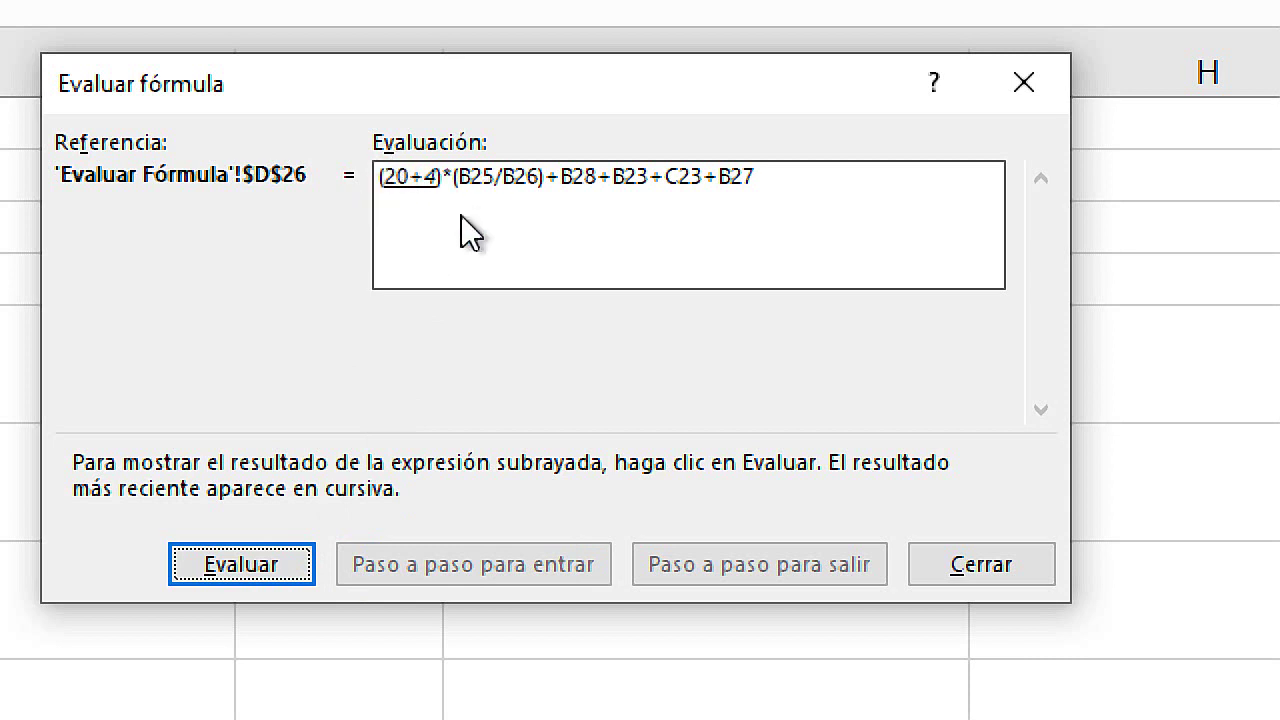
click(239, 565)
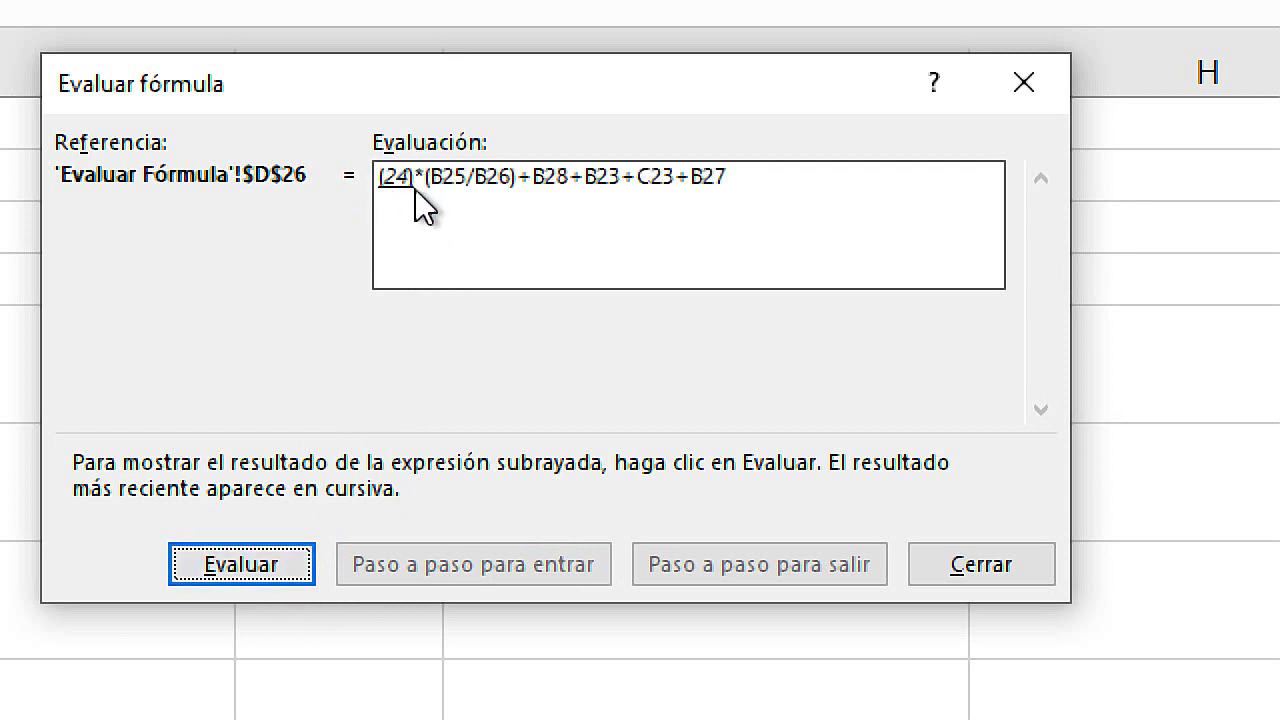
click(243, 565)
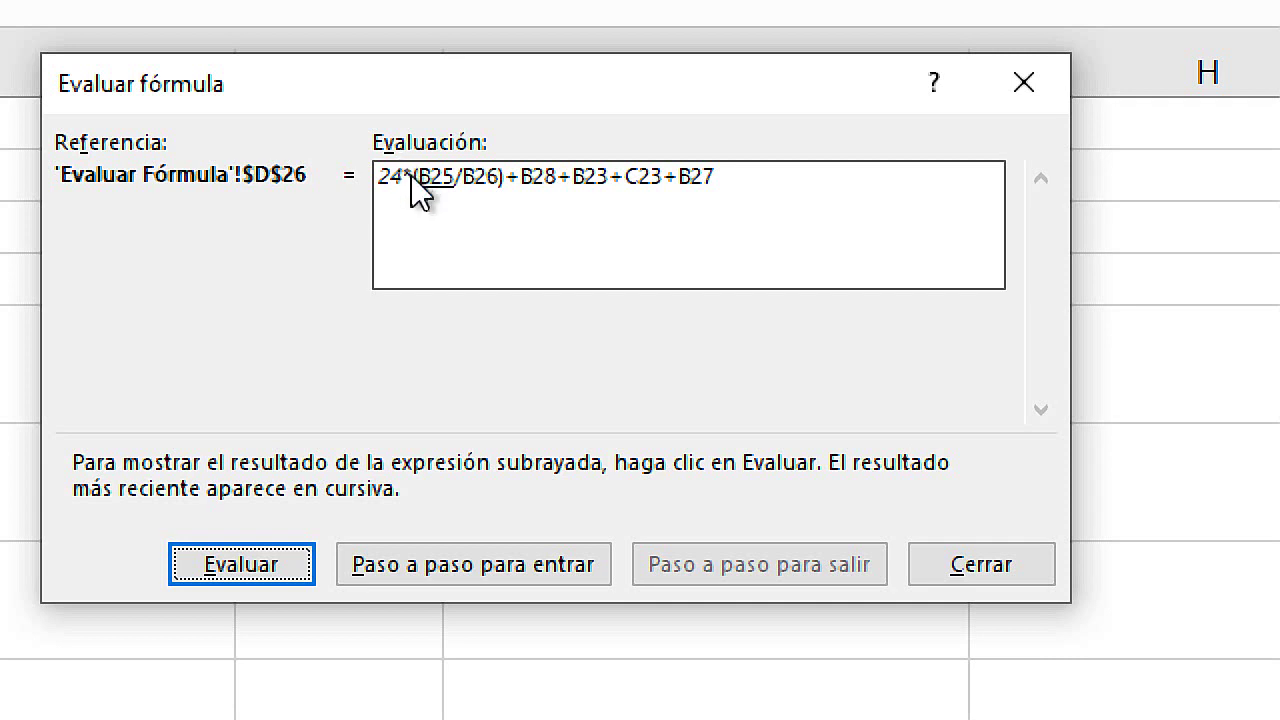
Evaluate B25/B26 as 2/5 = 0.4, then 24*0.4 = 9.6.
click(253, 569)
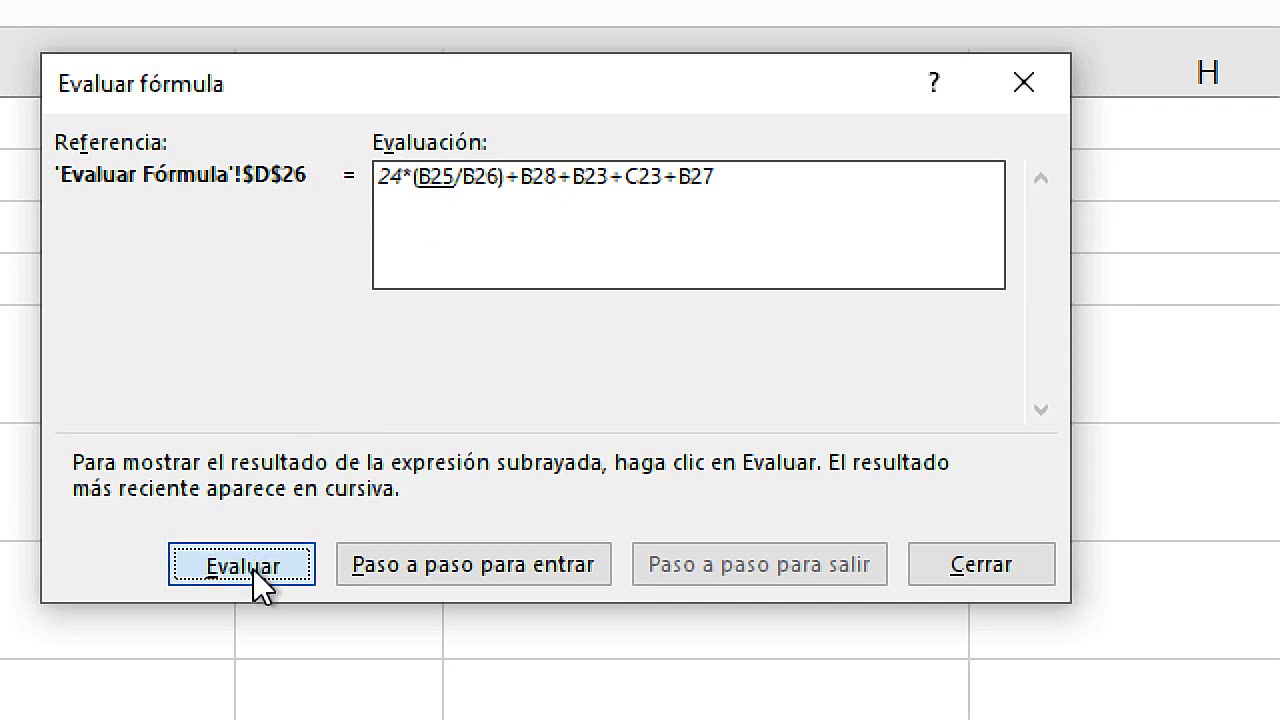
click(298, 568)
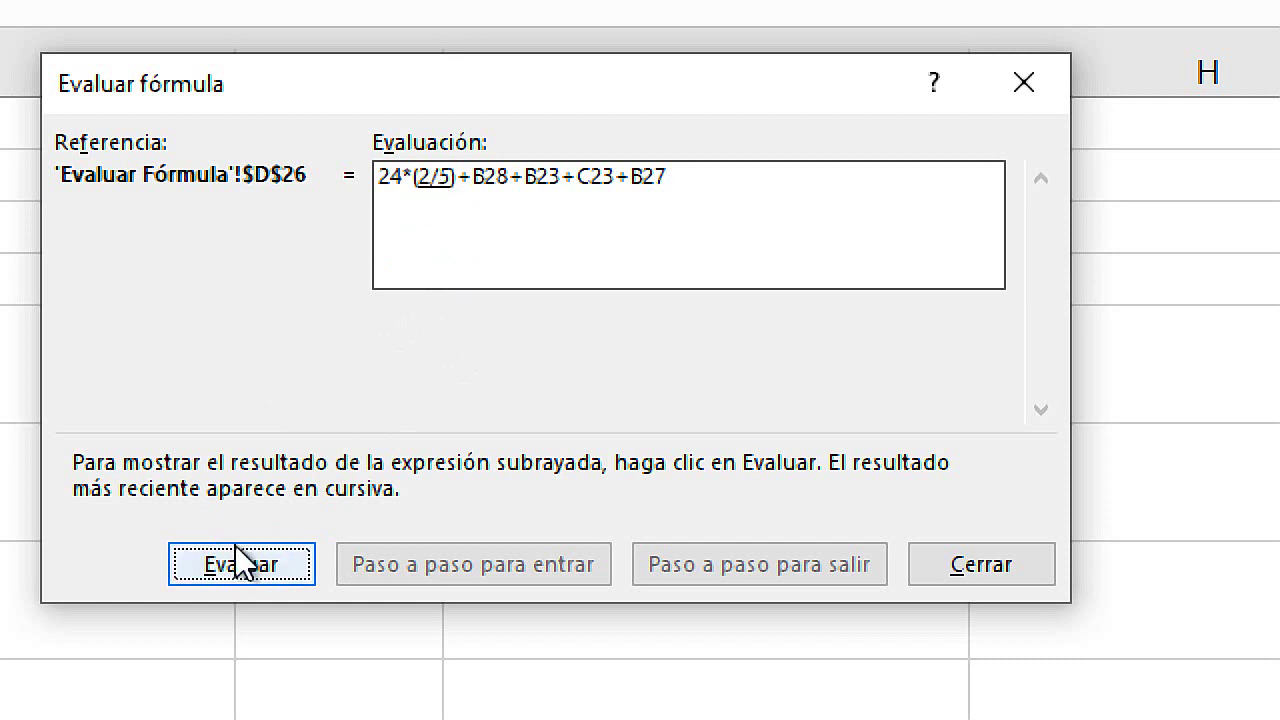
click(238, 558)
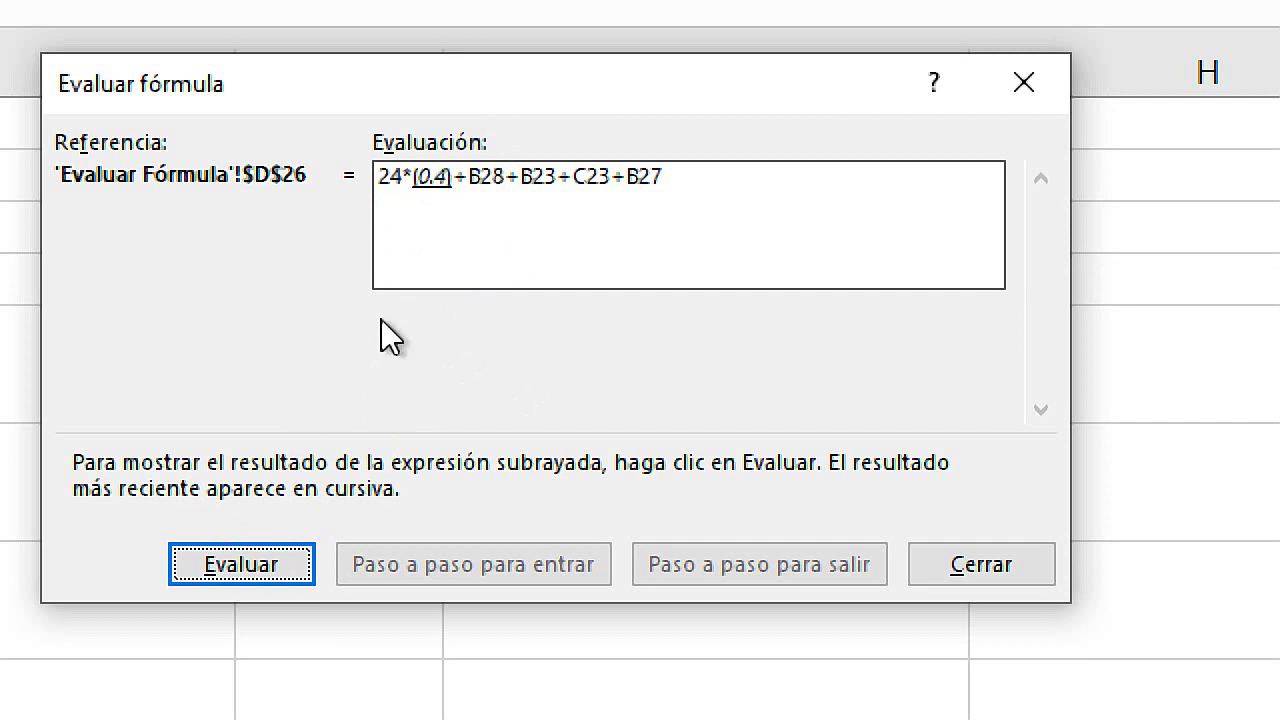
click(262, 565)
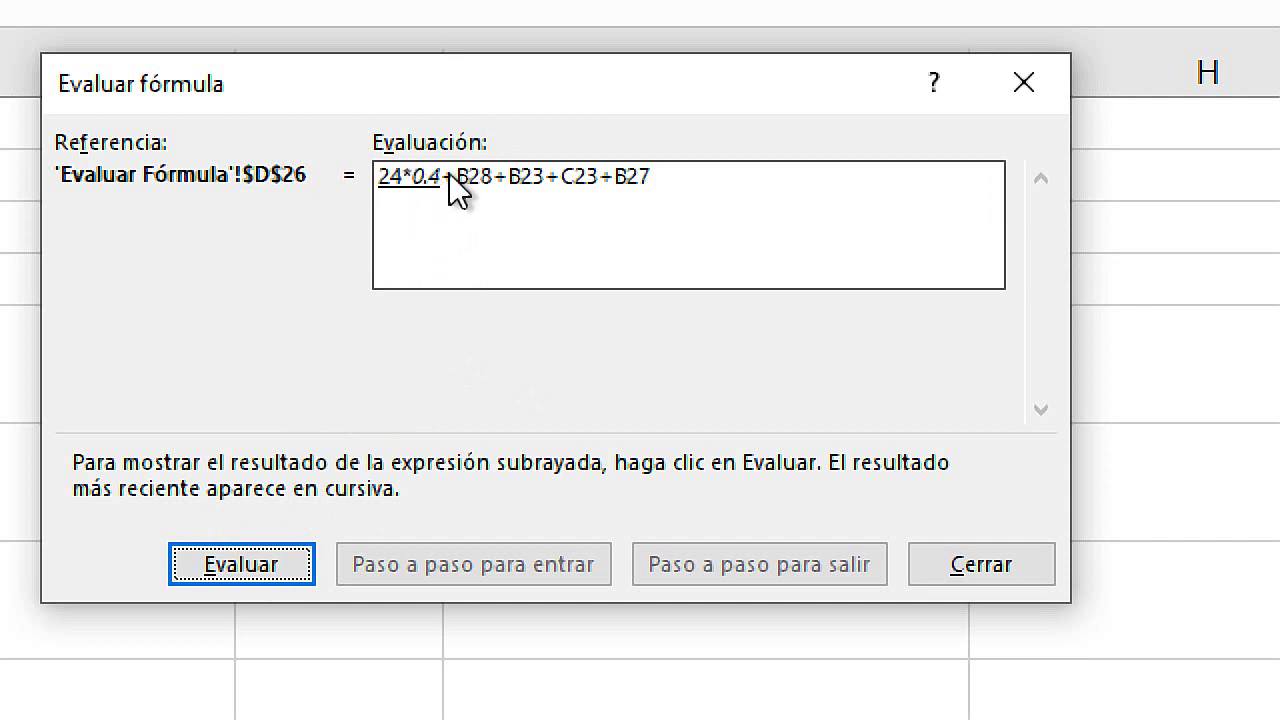
click(258, 575)
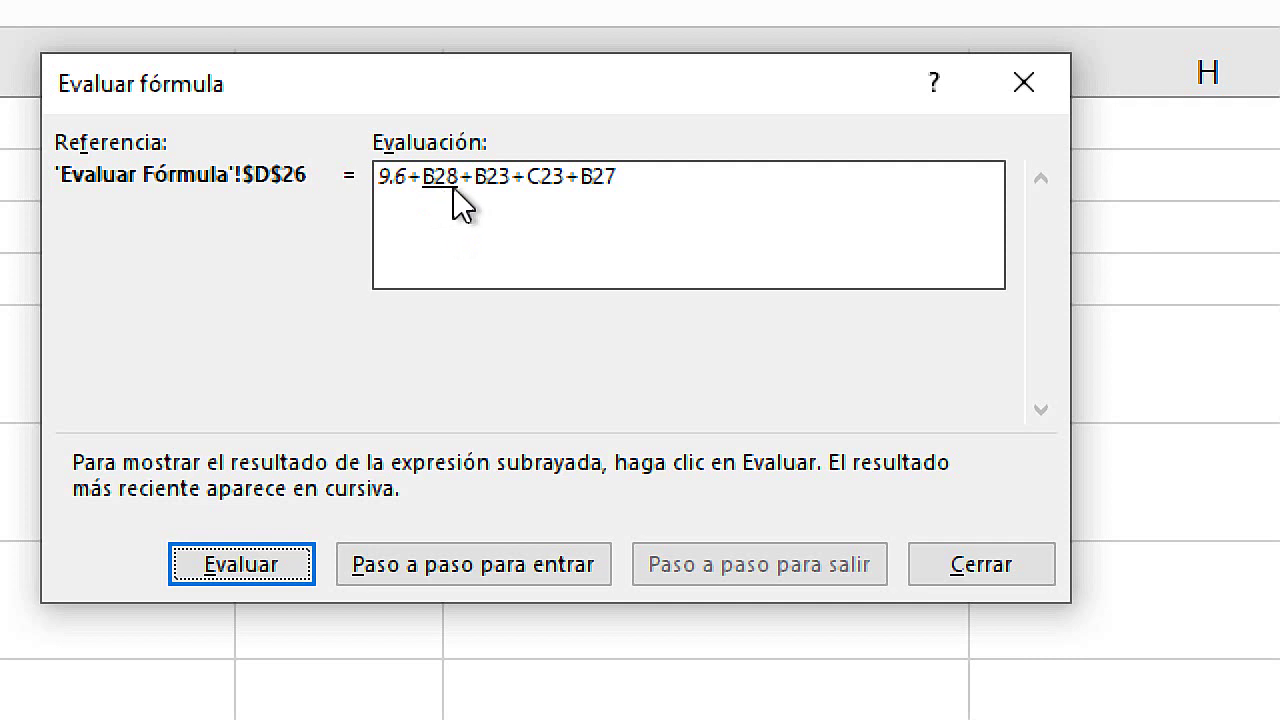
Add B28 (3), B23 (10), C23 (2) and B27 (4) step by step to reach 28.6.
click(285, 575)
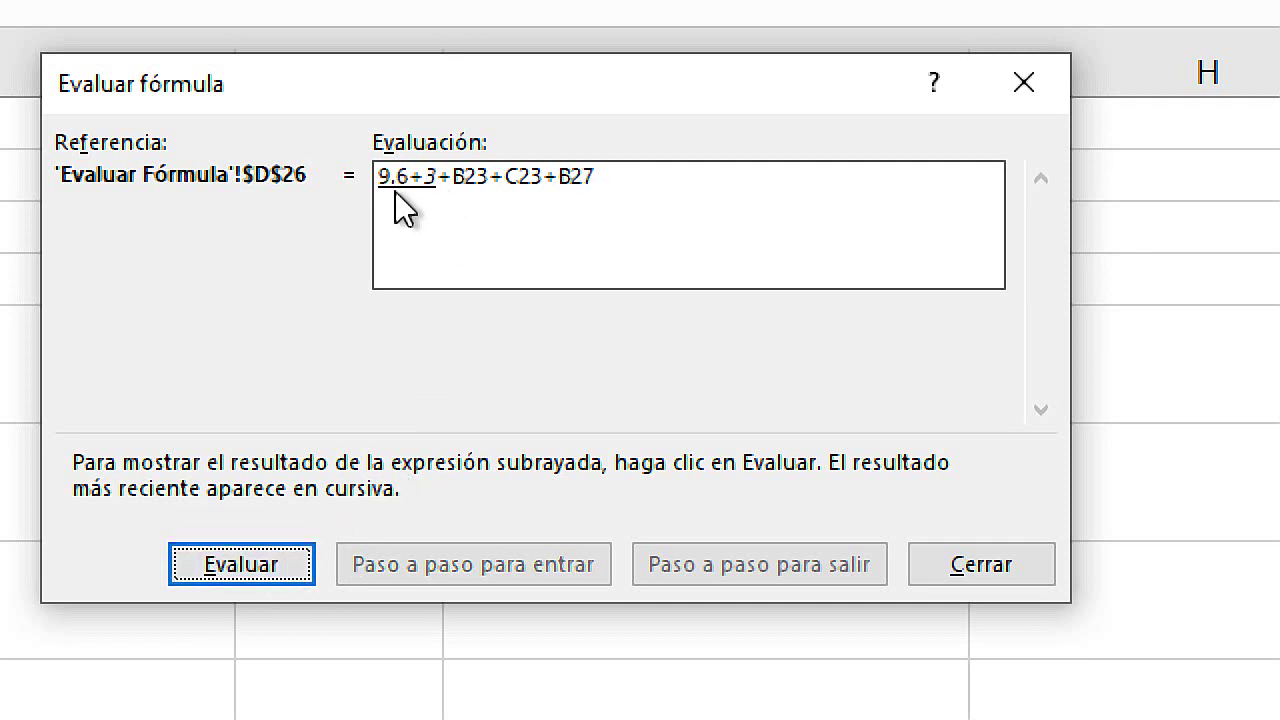
click(288, 570)
click(307, 557)
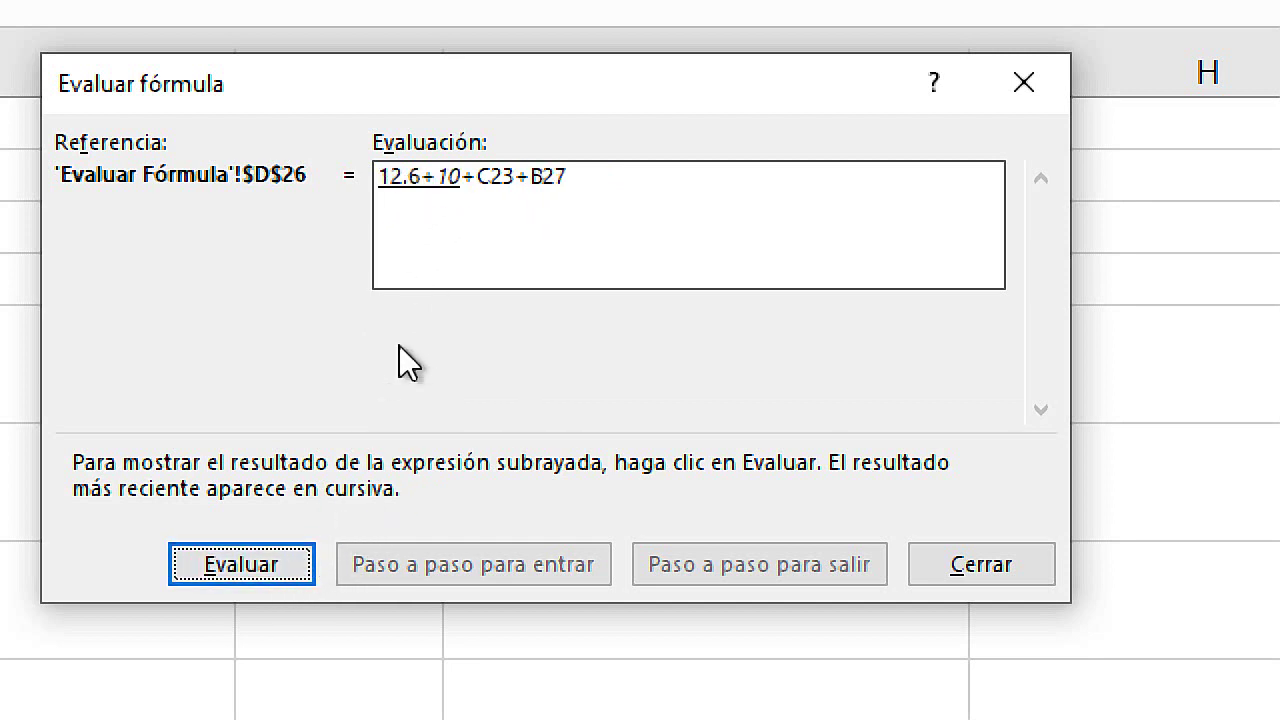
click(290, 570)
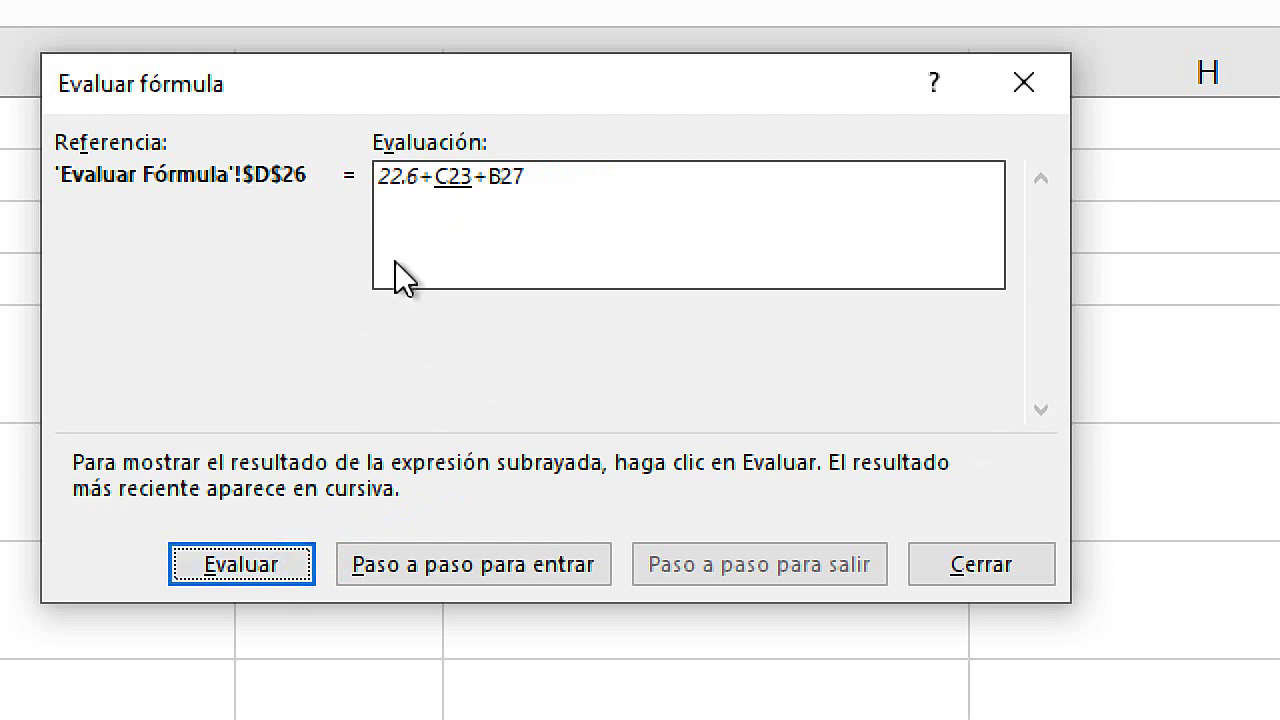
click(271, 569)
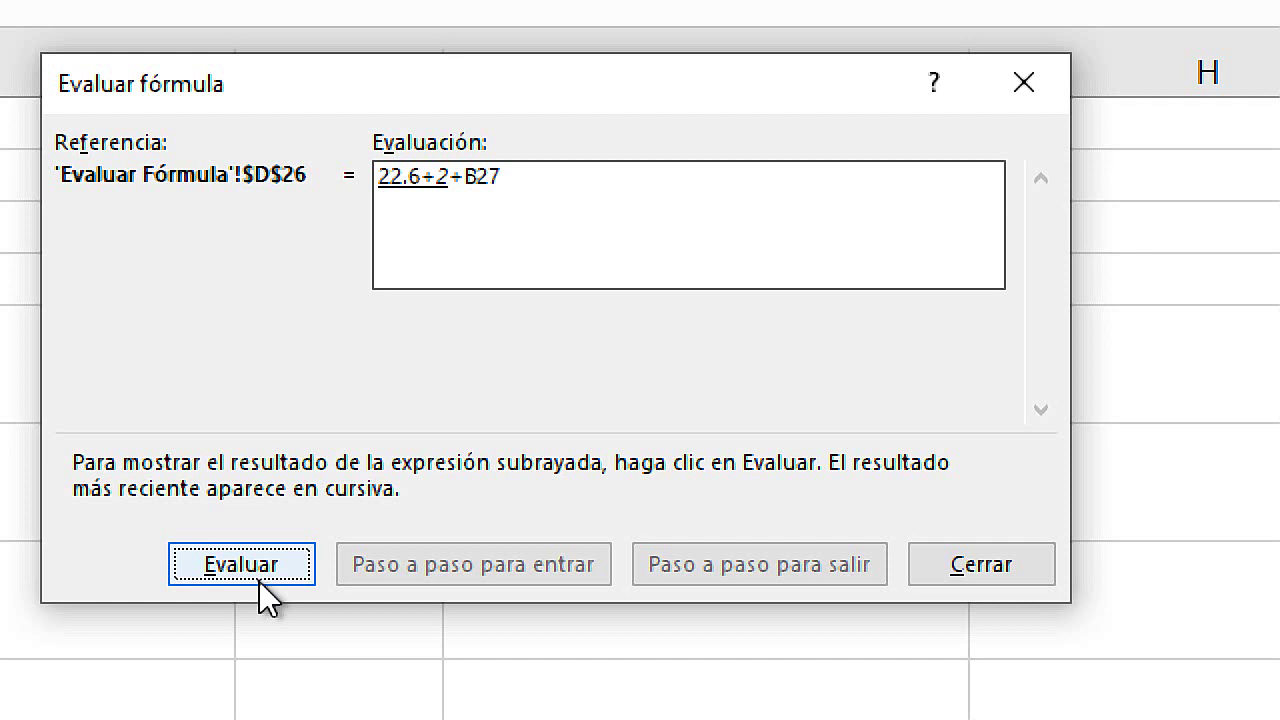
click(259, 581)
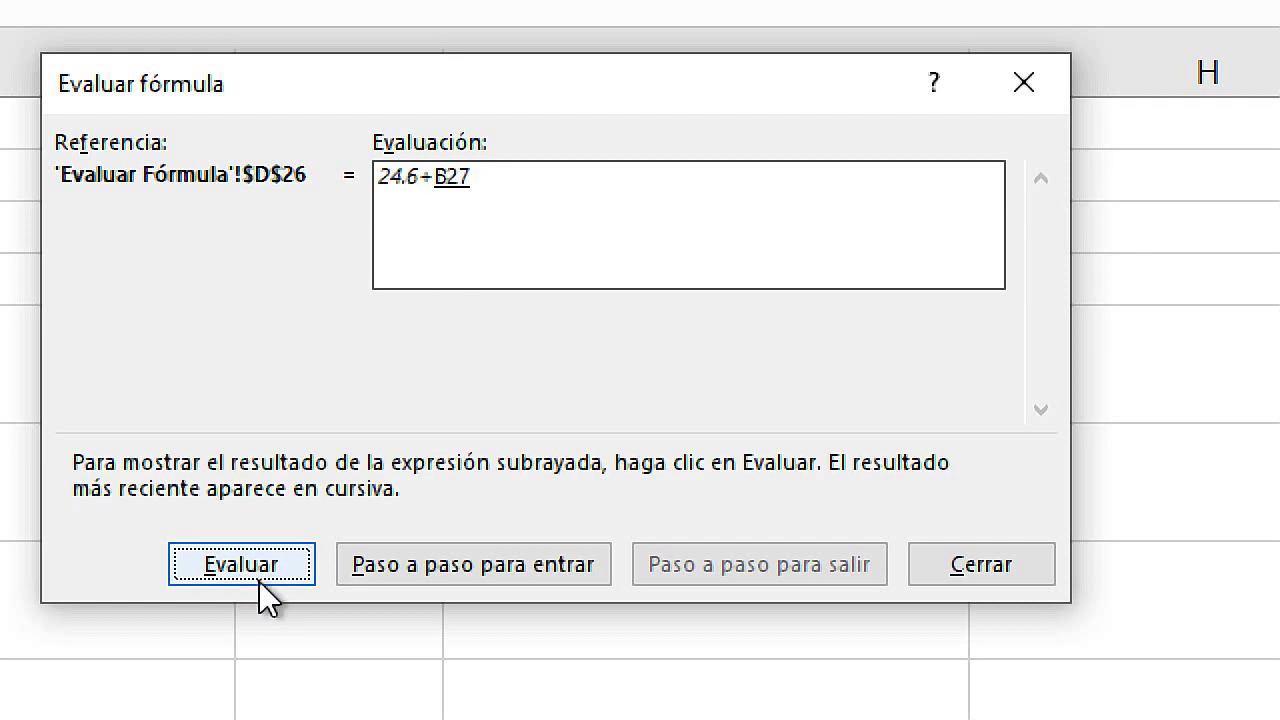
click(259, 581)
click(259, 581)
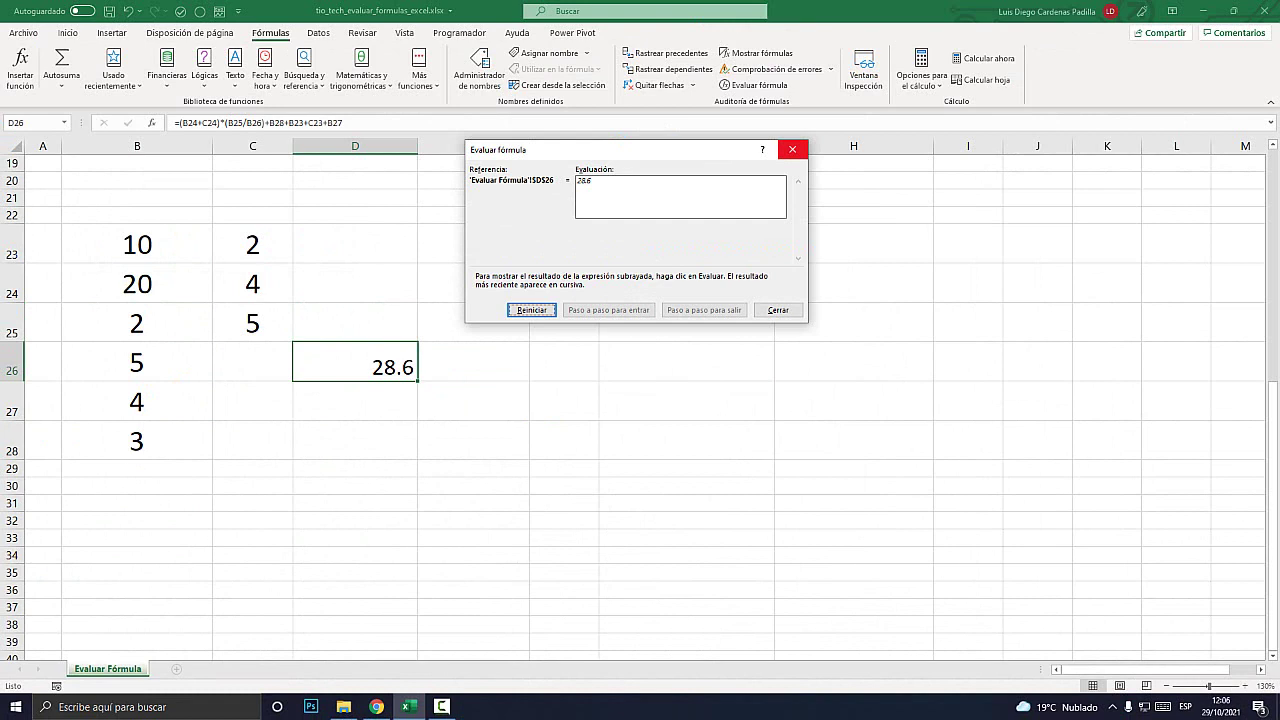
Close the Evaluar fórmula dialog, leaving D26 showing 28.6.
click(792, 149)
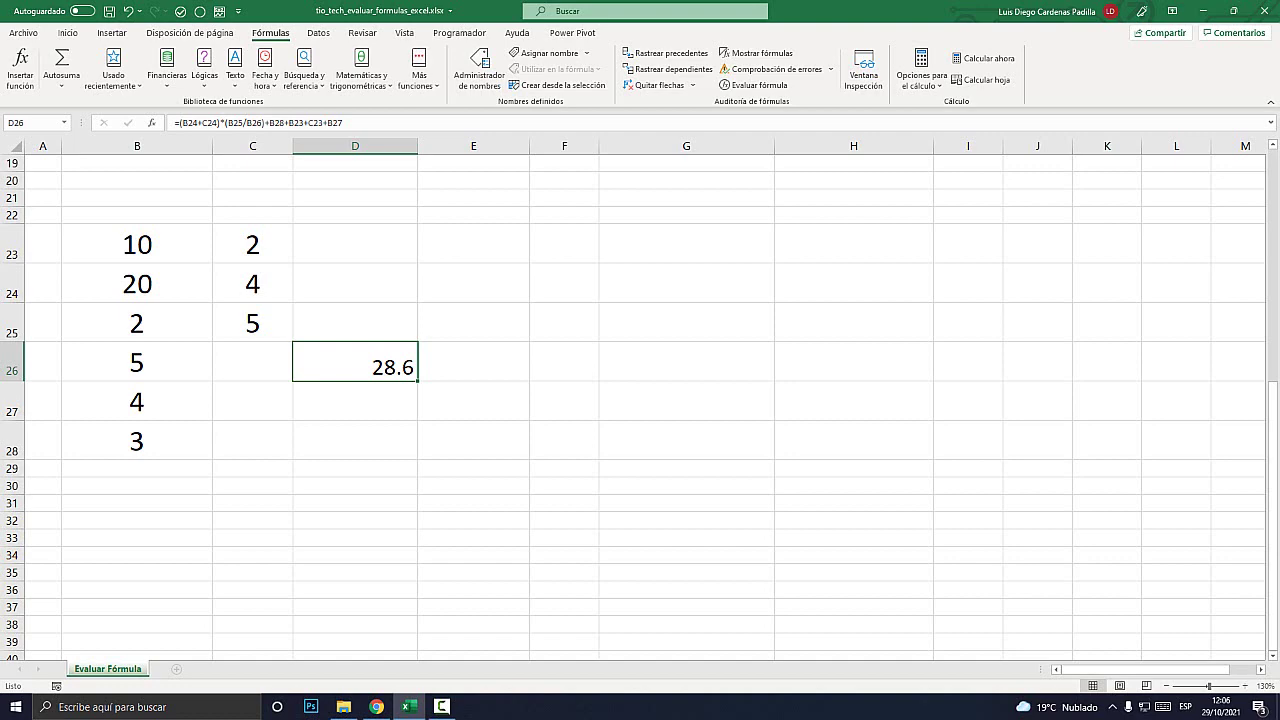
Scroll up to bring the salesperson table with Bonificación and Ascenso columns into view.
scroll(640, 400, up, 6)
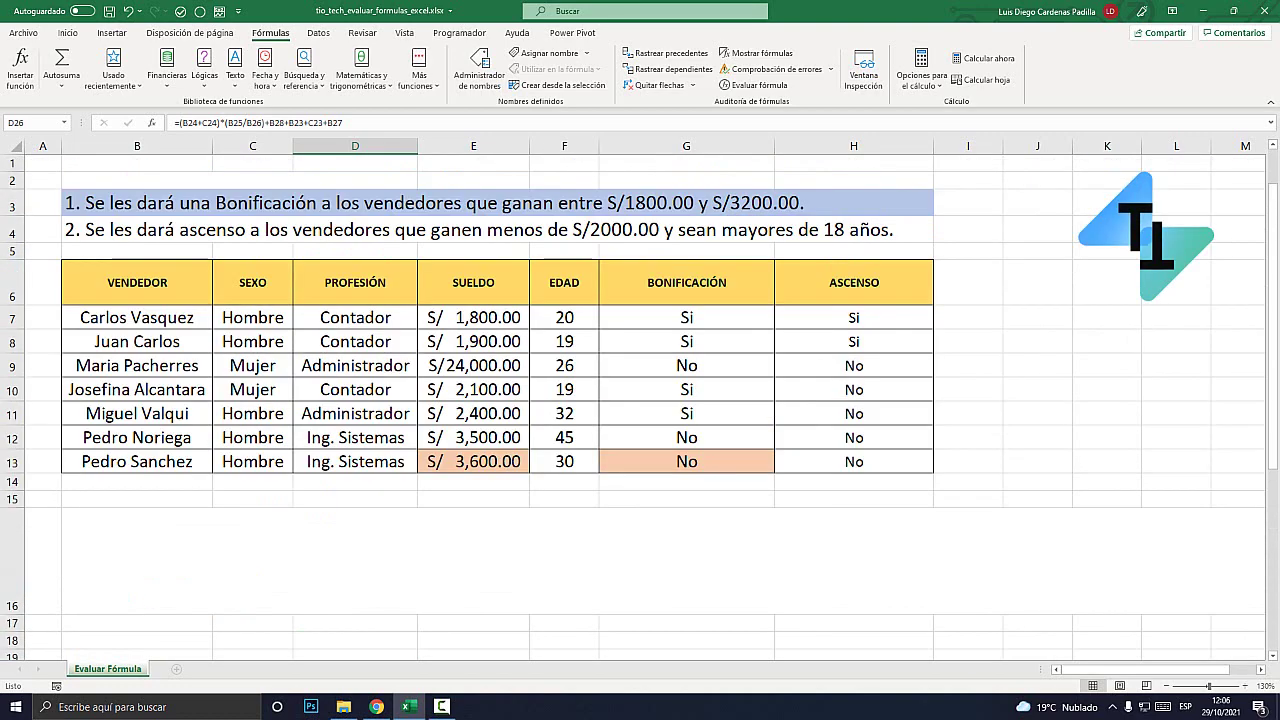